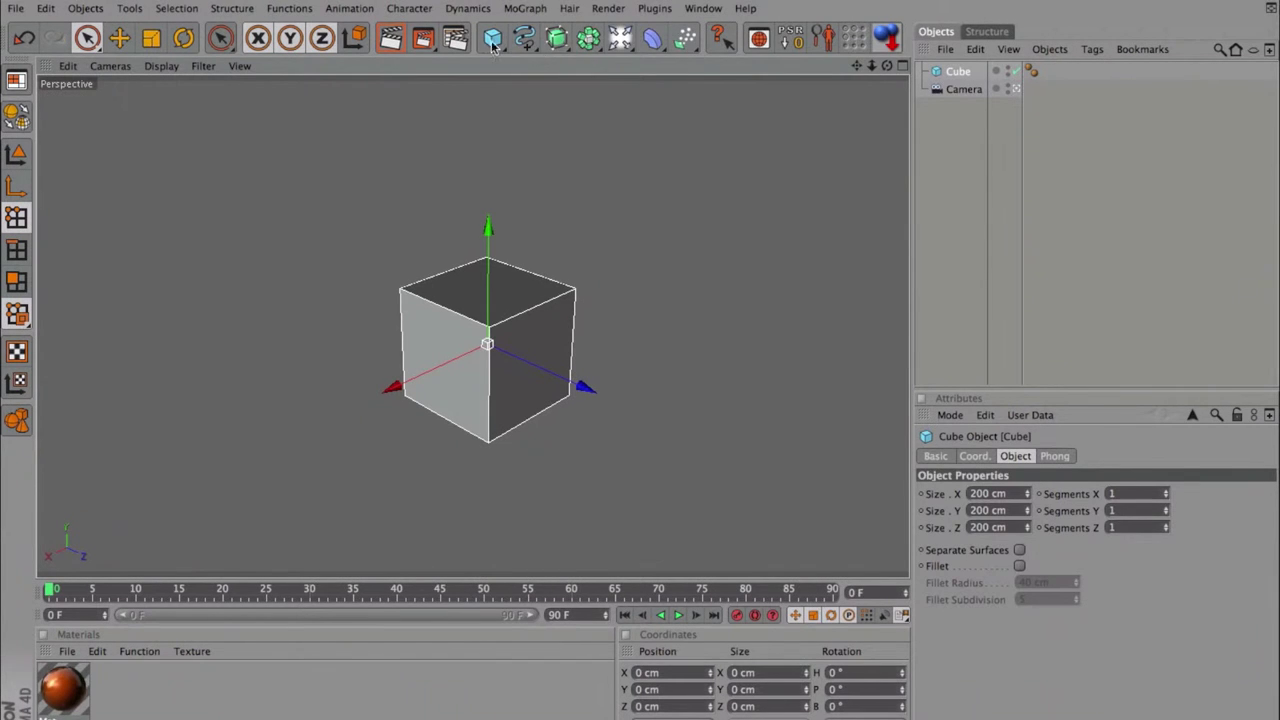
Add a sphere raised onto the cube's top and a cone placed at its front right.
{"action": "left_click", "coordinate": [493, 38]}
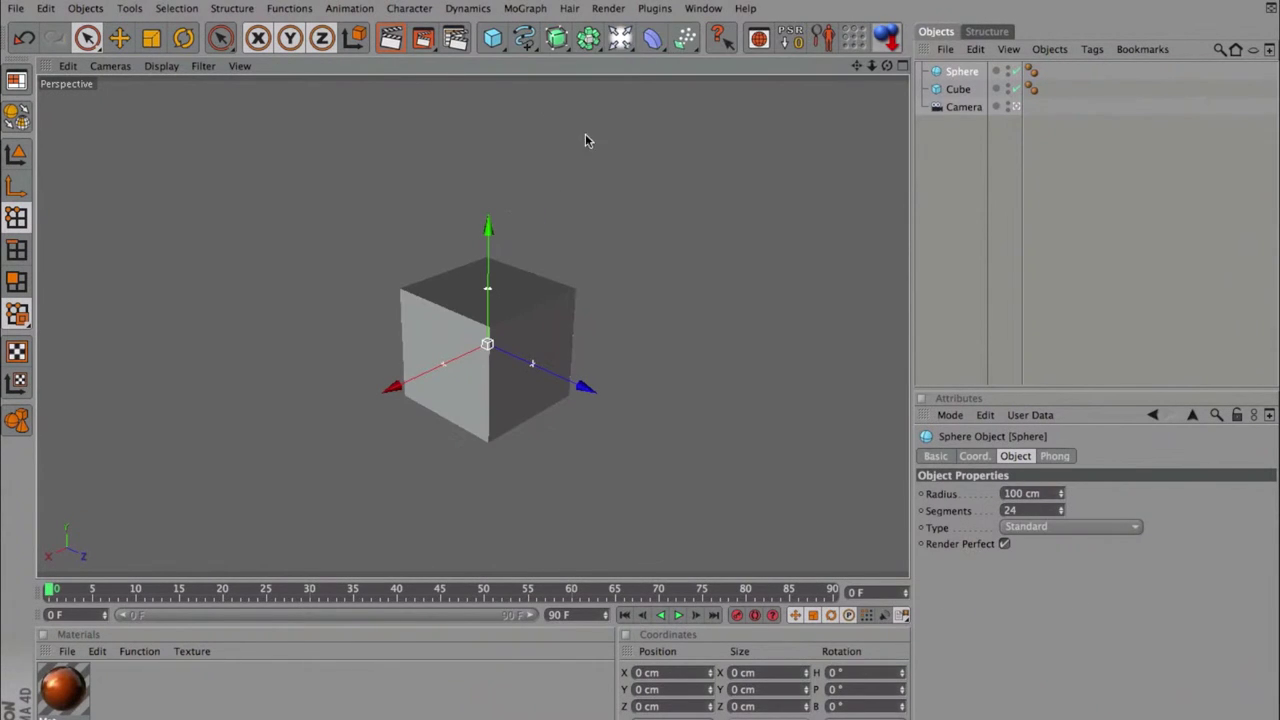
{"action": "left_click_drag", "start_coordinate": [491, 229], "coordinate": [491, 172]}
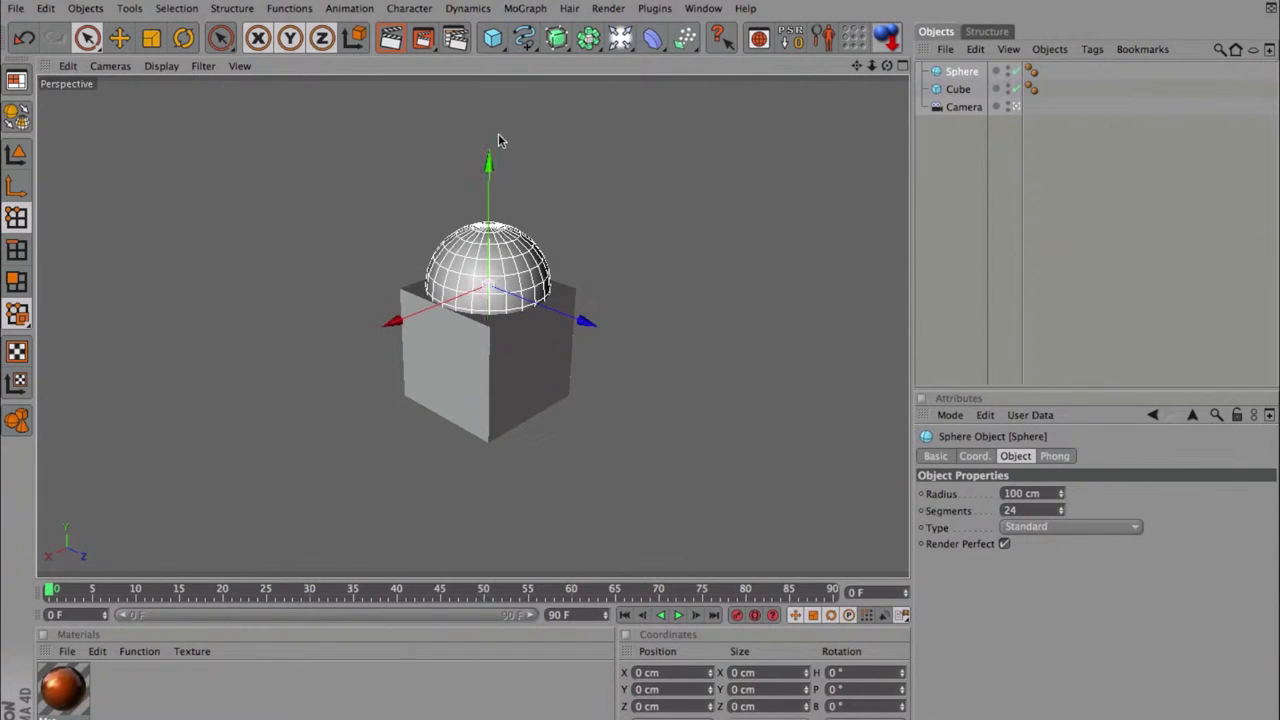
{"action": "left_click", "coordinate": [495, 40]}
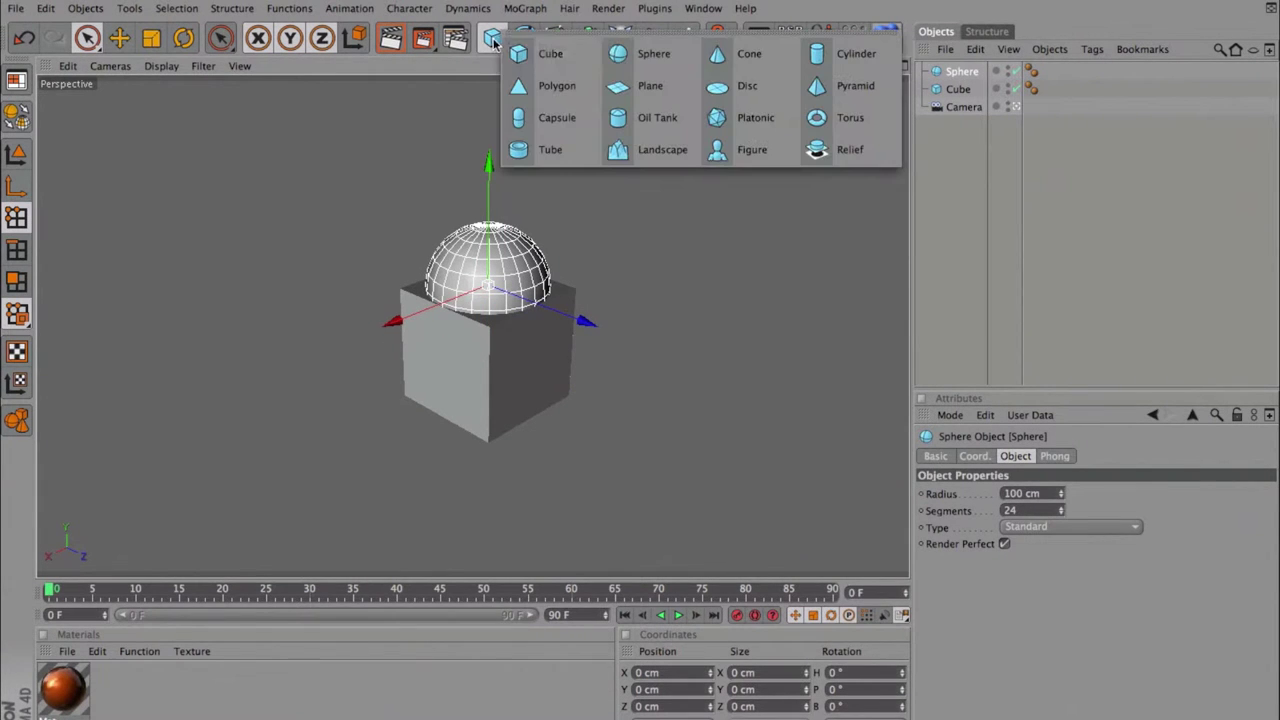
{"action": "left_click", "coordinate": [752, 53]}
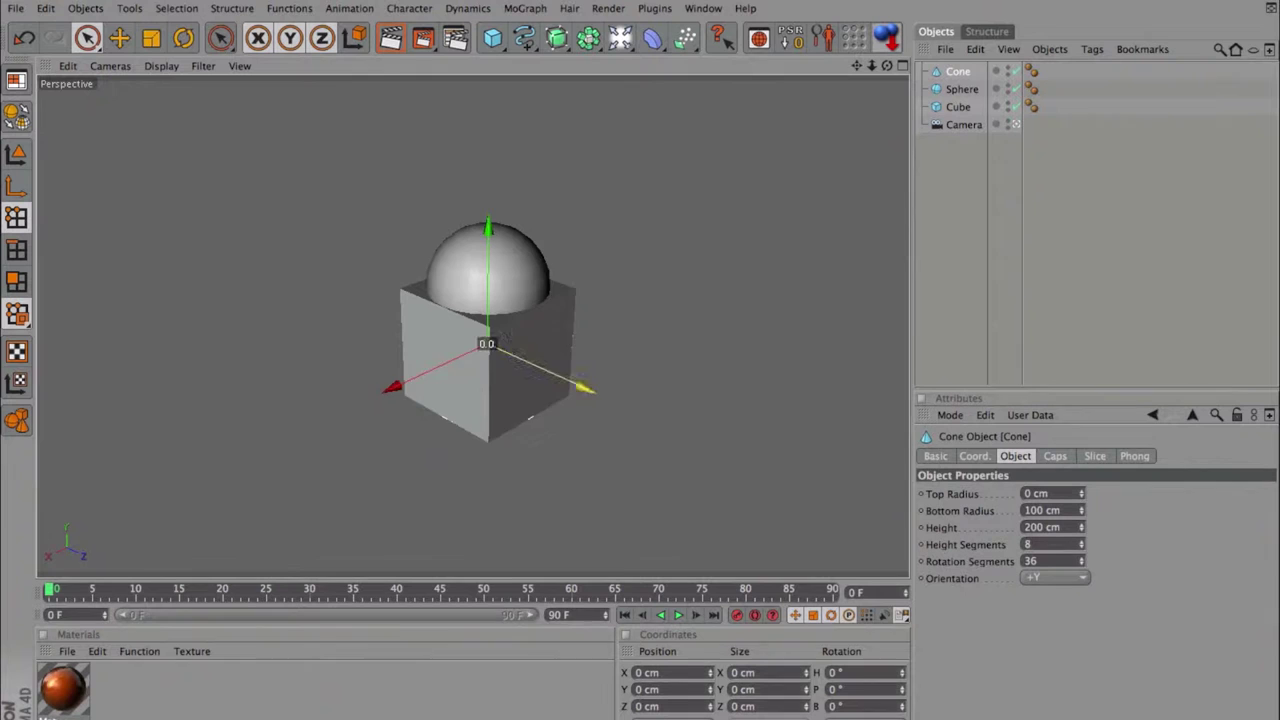
{"action": "left_click_drag", "start_coordinate": [486, 343], "coordinate": [516, 352]}
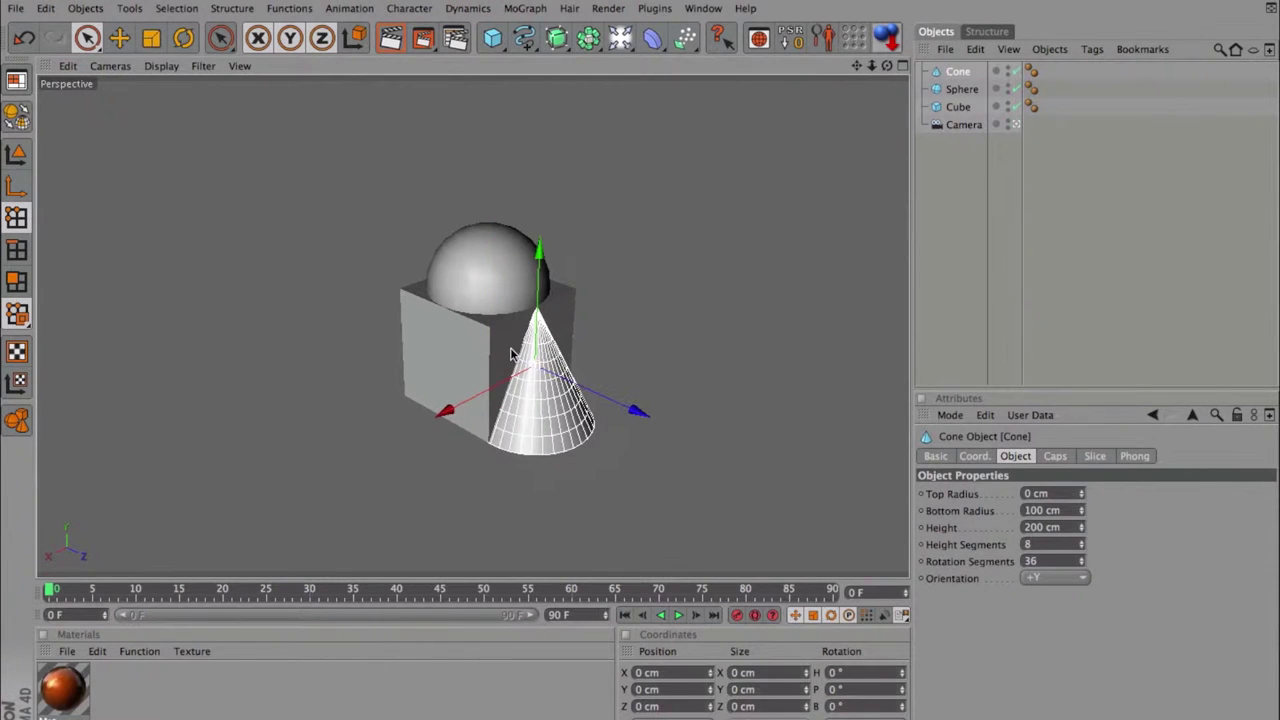
Group the cone, sphere and cube under a Null inside an Array with 52 copies.
{"action": "left_click", "coordinate": [959, 110], "text": "shift"}
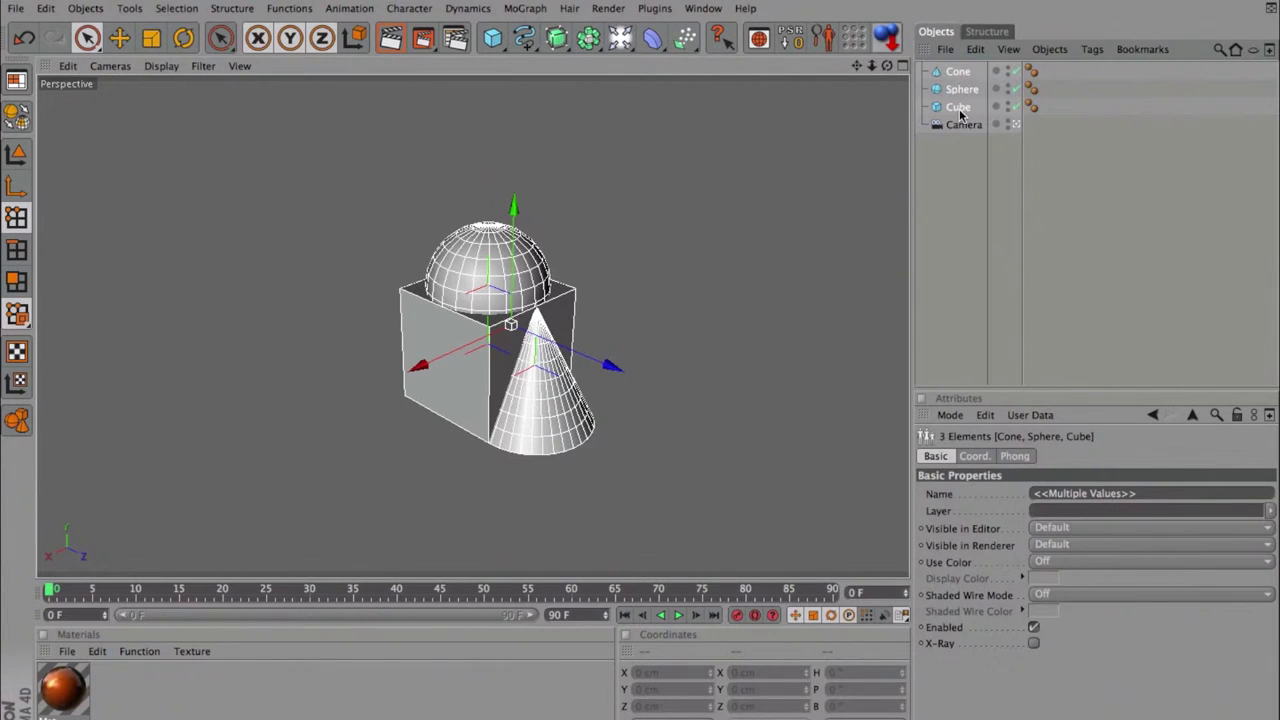
{"action": "key", "text": "alt+g"}
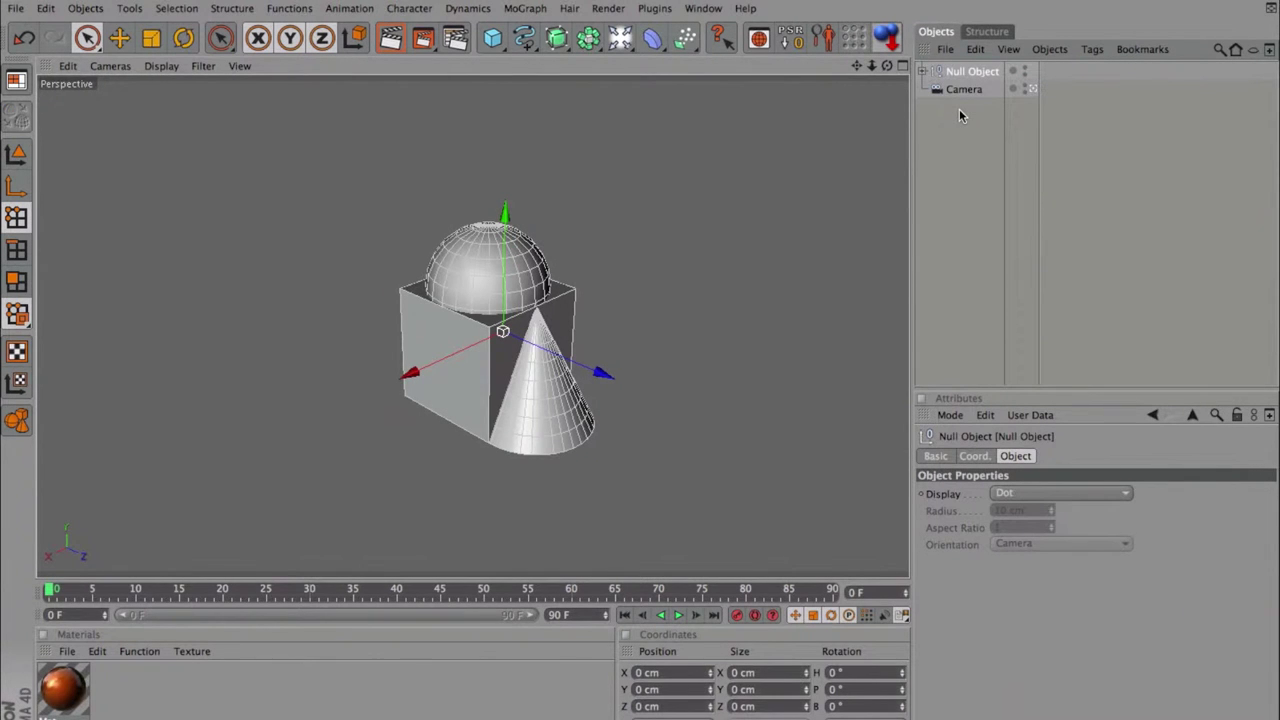
{"action": "left_click_drag", "start_coordinate": [586, 40], "coordinate": [628, 53]}
{"action": "left_click_drag", "start_coordinate": [980, 92], "coordinate": [966, 76]}
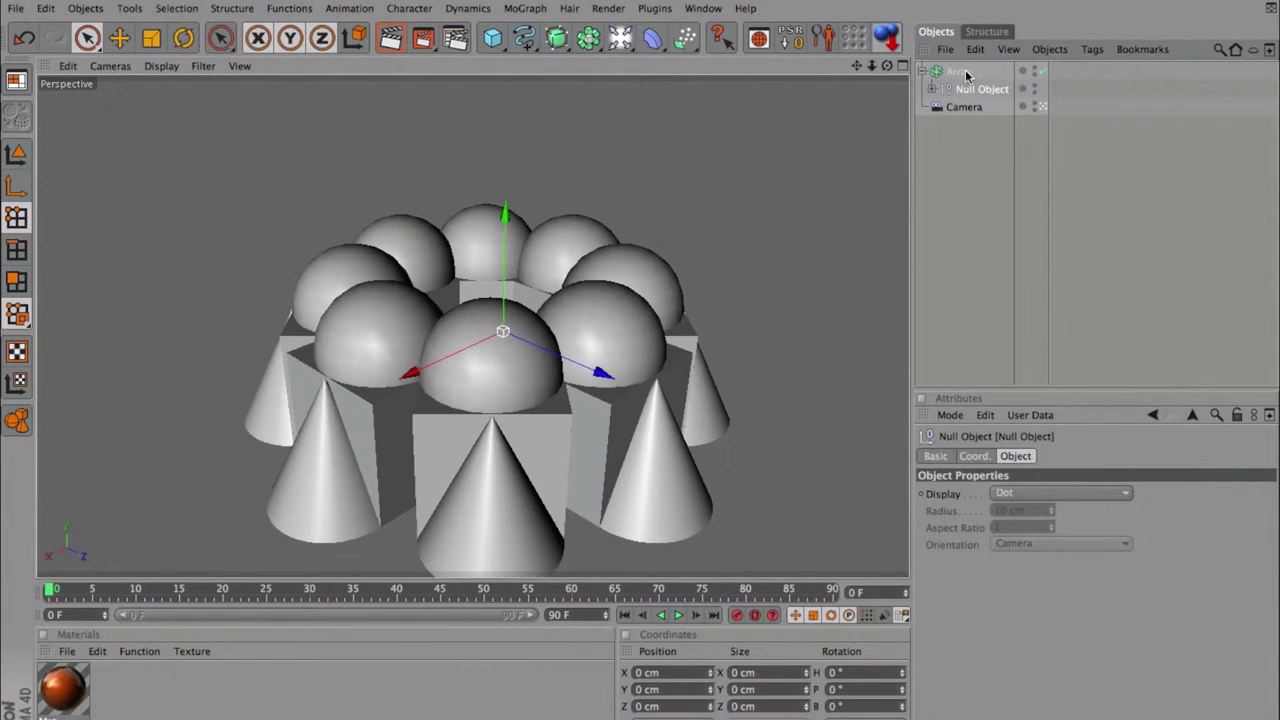
{"action": "left_click", "coordinate": [962, 73]}
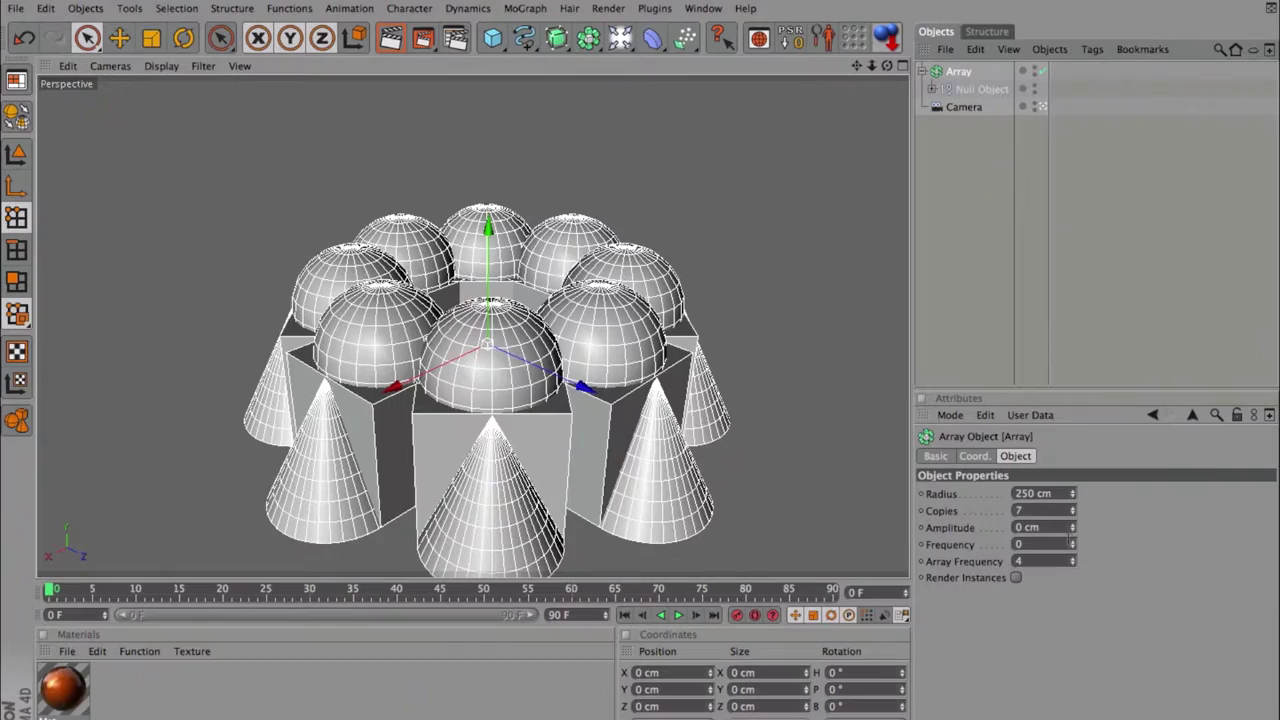
{"action": "mouse_move", "coordinate": [1072, 512]}
{"action": "left_mouse_down"}
{"action": "mouse_move", "coordinate": [1072, 460]}
{"action": "mouse_move", "coordinate": [1073, 566]}
{"action": "mouse_move", "coordinate": [1072, 517]}
{"action": "mouse_move", "coordinate": [1072, 536]}
{"action": "left_mouse_up"}
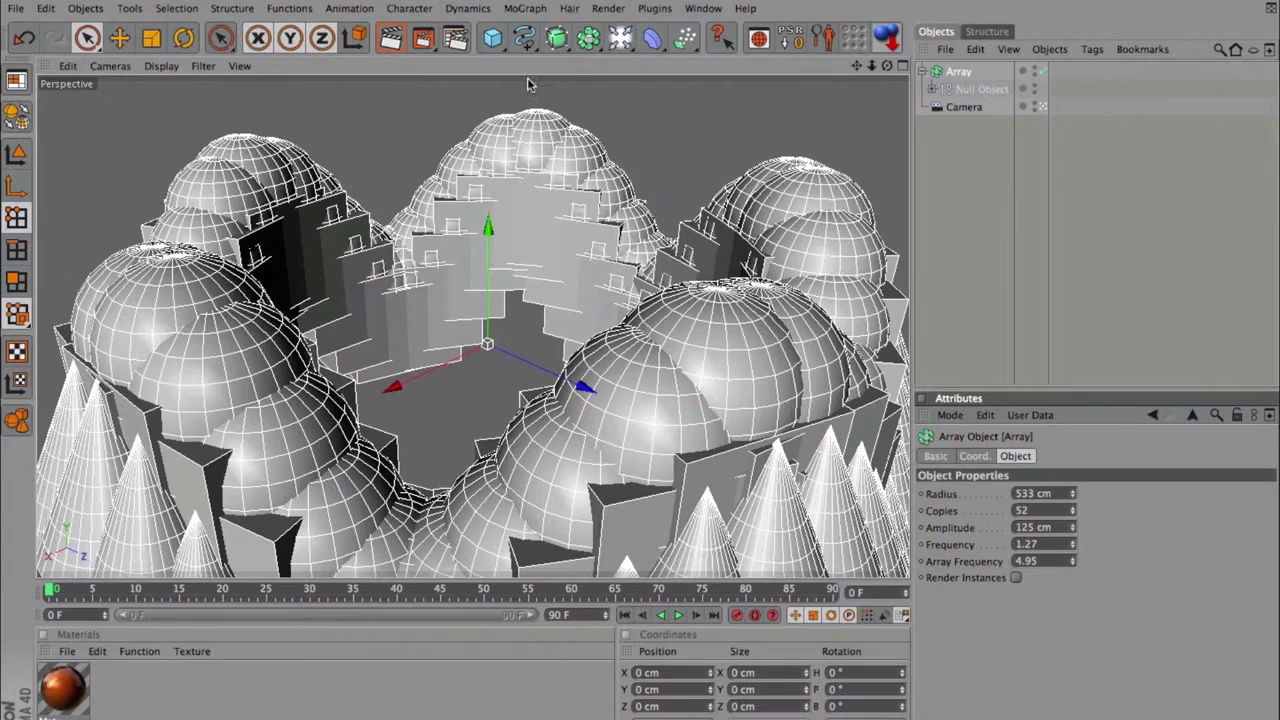
Change the material Mat's colour from orange to red (R222 G41 B41).
{"action": "double_click", "coordinate": [62, 706]}
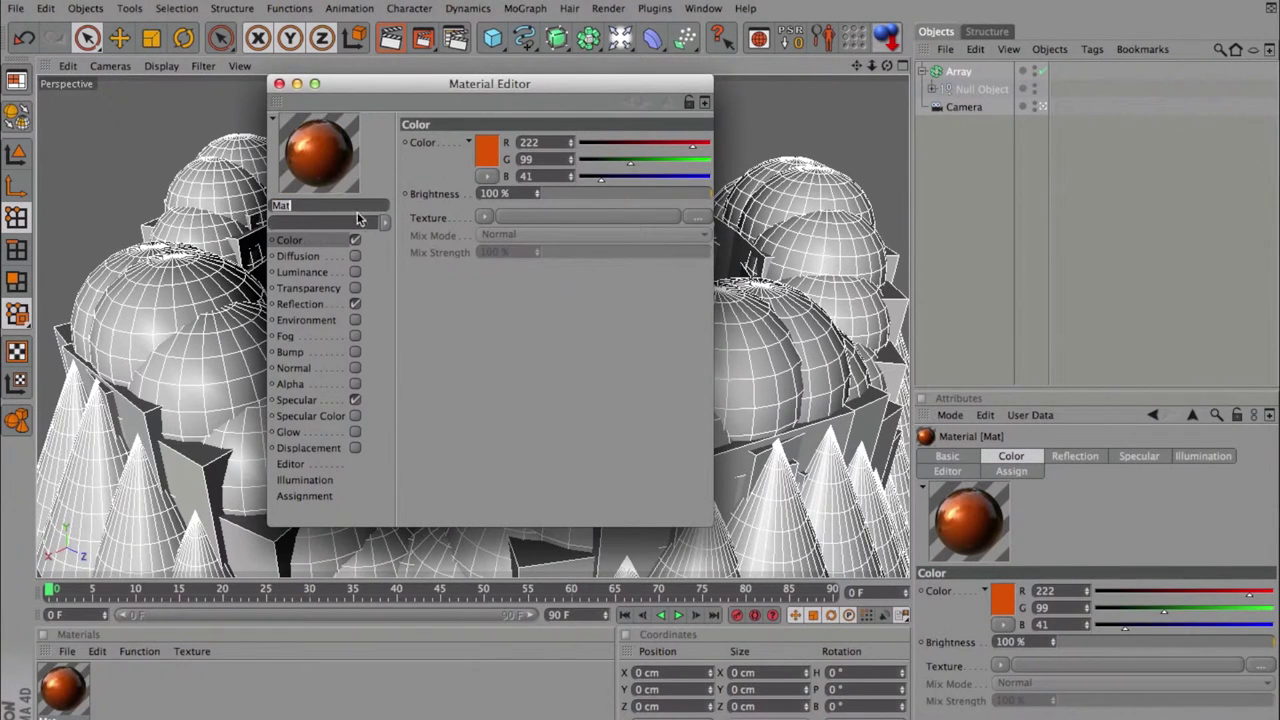
{"action": "left_click", "coordinate": [487, 150]}
{"action": "mouse_move", "coordinate": [470, 94]}
{"action": "left_mouse_down"}
{"action": "mouse_move", "coordinate": [482, 94]}
{"action": "mouse_move", "coordinate": [462, 94]}
{"action": "left_mouse_up"}
{"action": "left_click", "coordinate": [529, 223]}
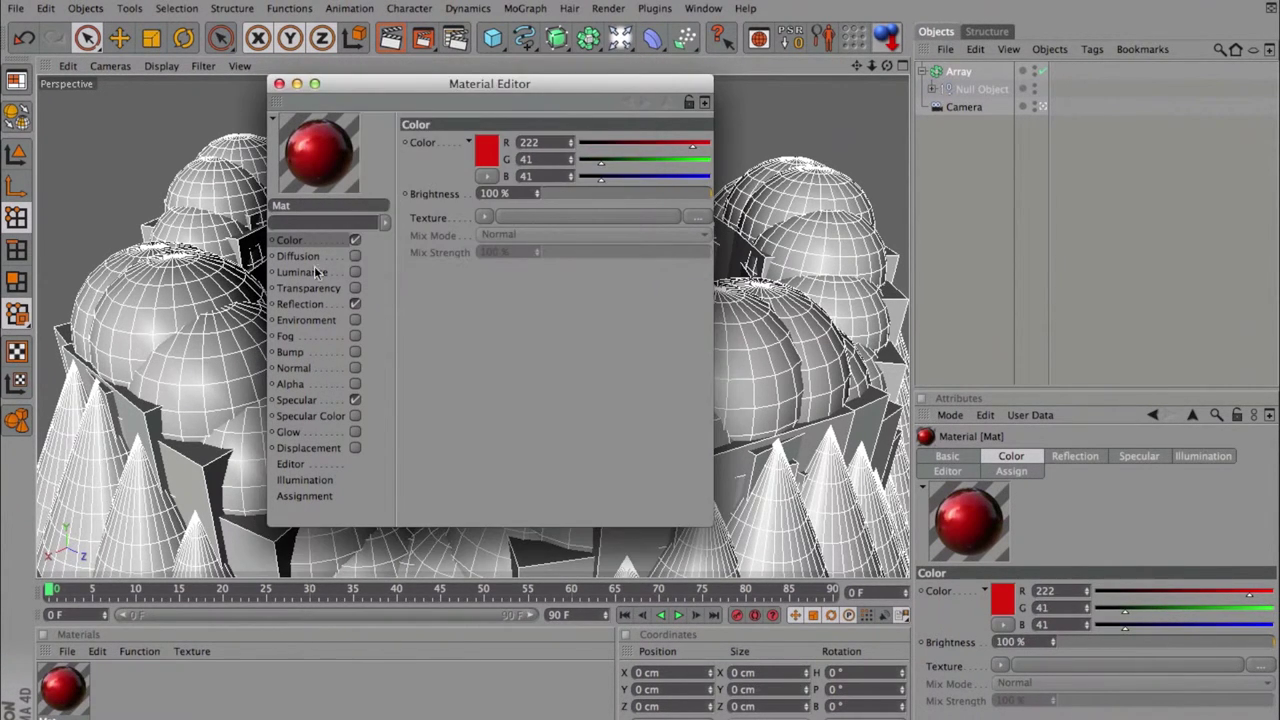
Give Mat a Fresnel reflection texture with 52% mix strength.
{"action": "left_click", "coordinate": [308, 307]}
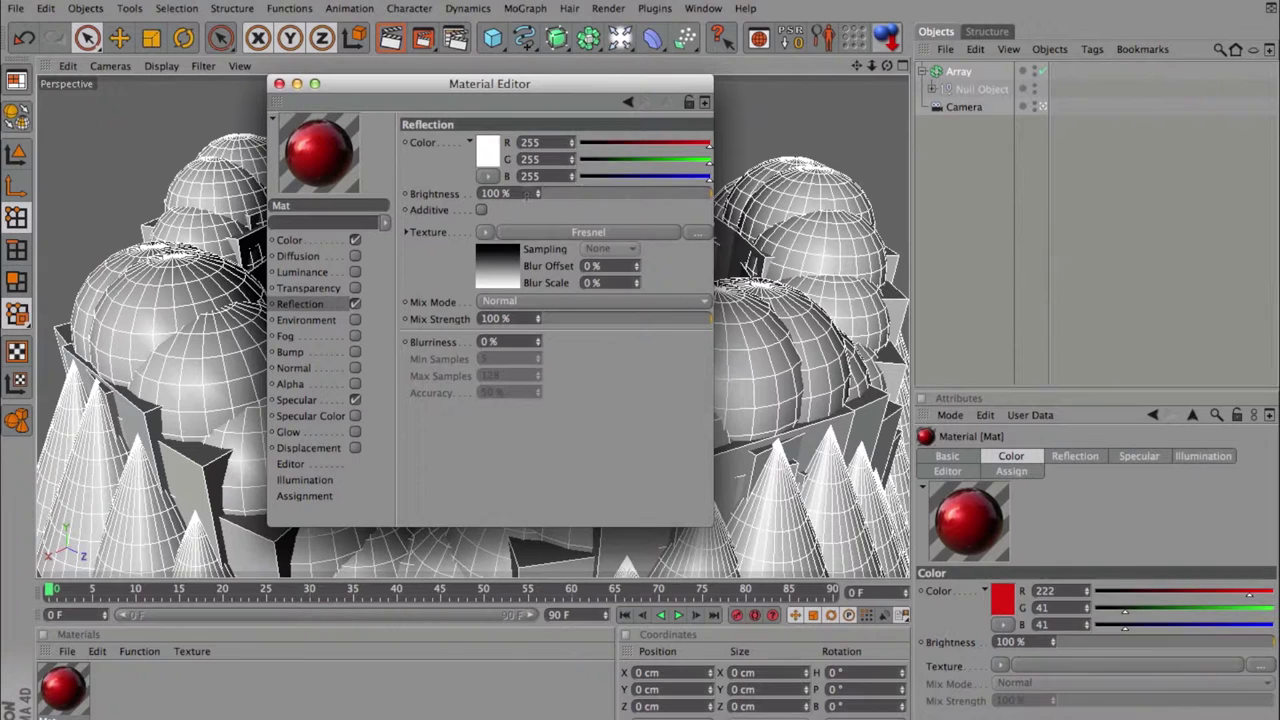
{"action": "left_click", "coordinate": [488, 233]}
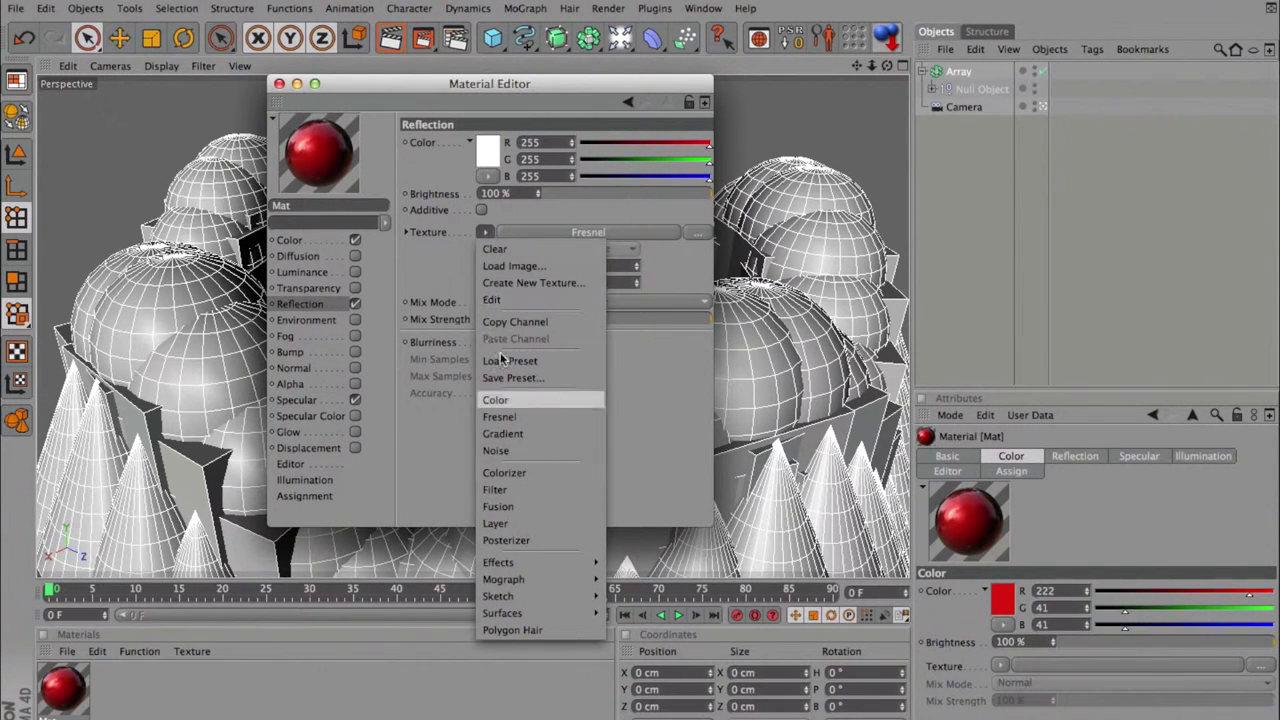
{"action": "left_click", "coordinate": [510, 418]}
{"action": "left_click", "coordinate": [594, 196]}
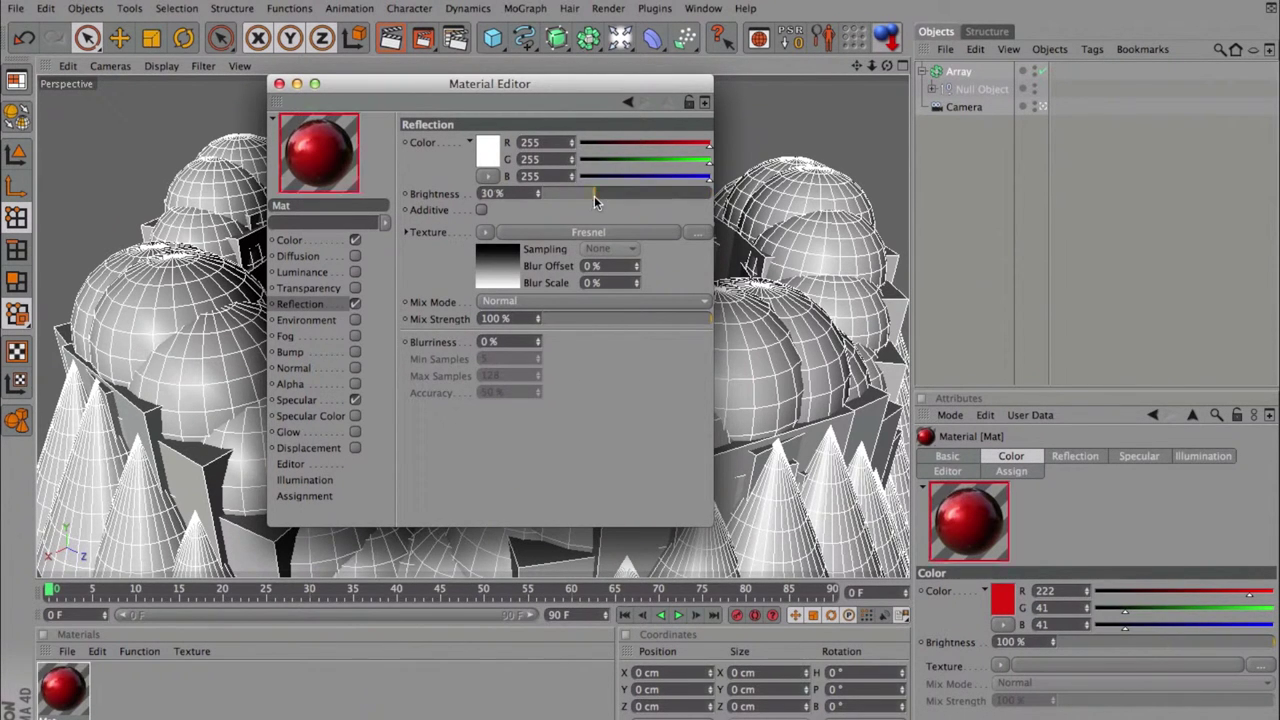
{"action": "left_click_drag", "start_coordinate": [594, 196], "coordinate": [735, 207]}
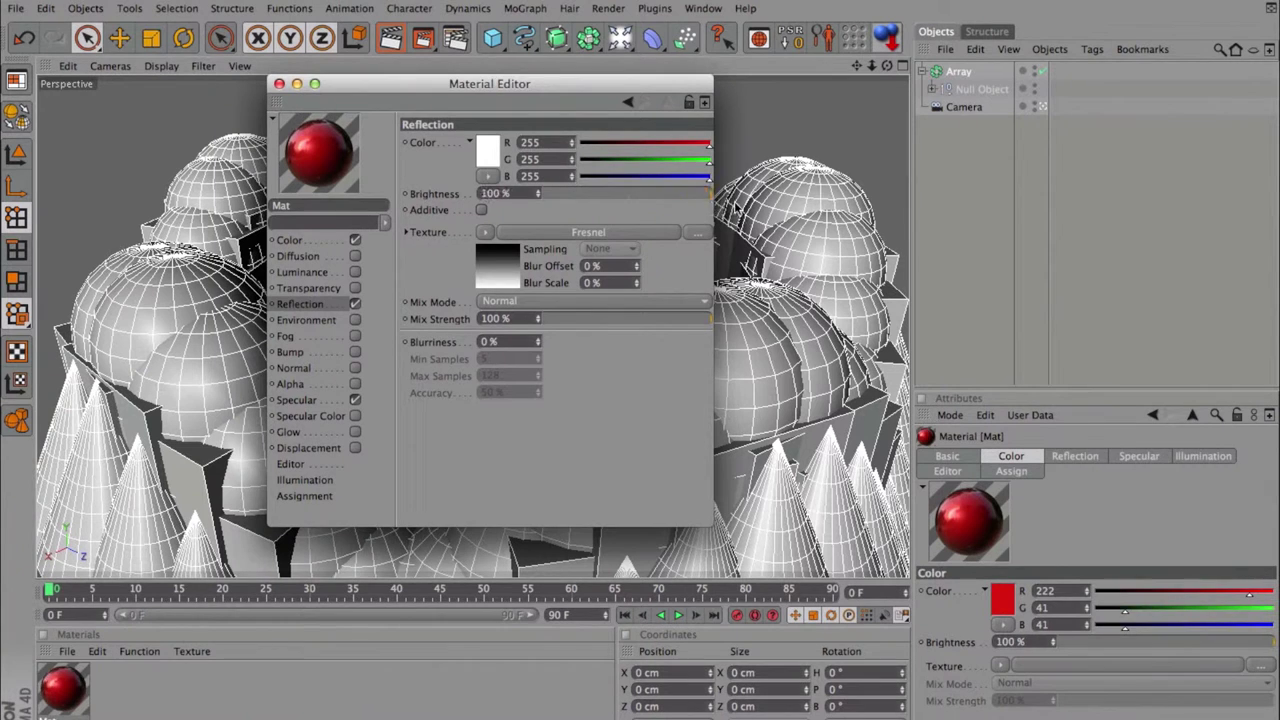
{"action": "left_click", "coordinate": [586, 320]}
{"action": "left_click_drag", "start_coordinate": [622, 319], "coordinate": [631, 320]}
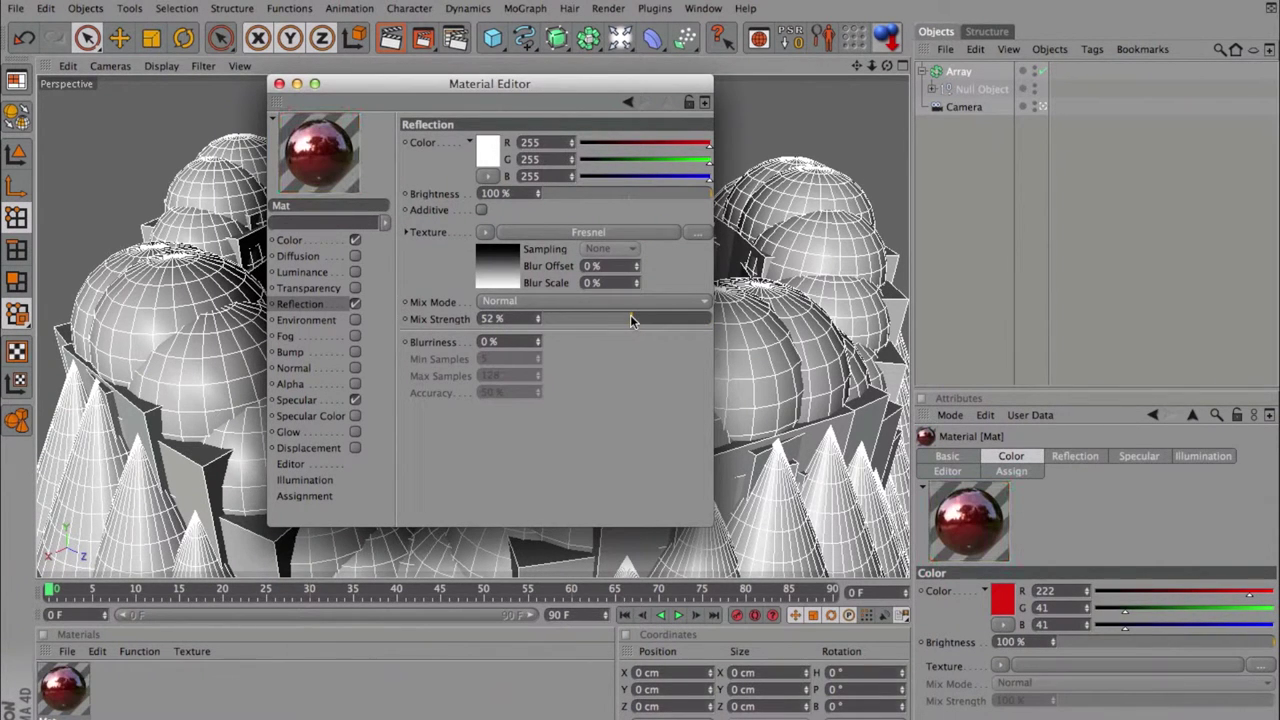
Add a new cube and set its X, Y and Z sizes to 2000 cm.
{"action": "left_click", "coordinate": [279, 83]}
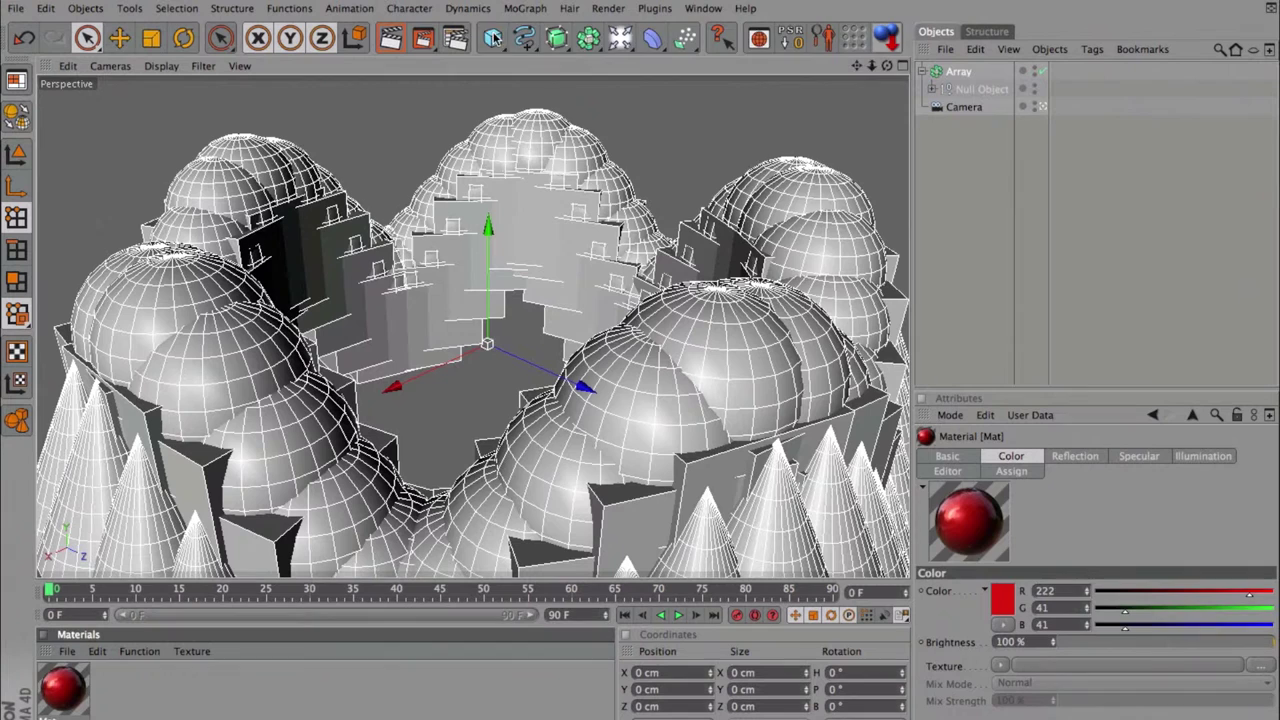
{"action": "left_click_drag", "start_coordinate": [493, 37], "coordinate": [530, 55]}
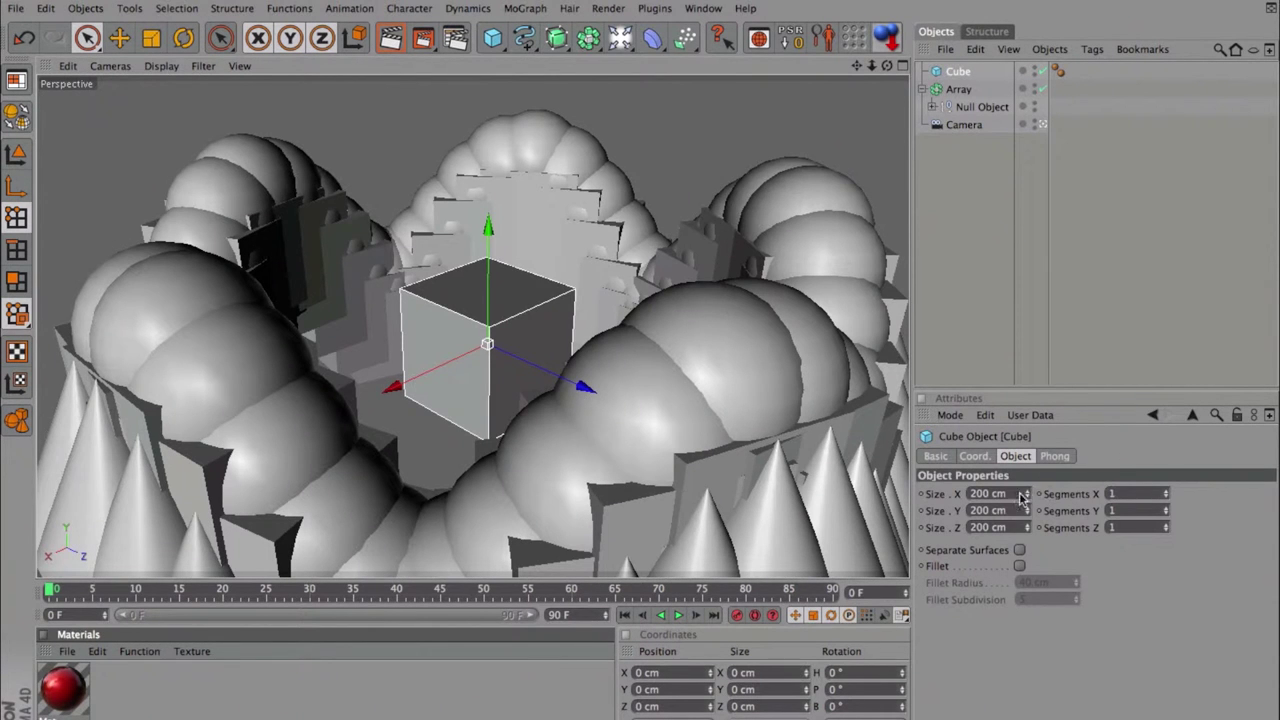
{"action": "left_click", "coordinate": [986, 493]}
{"action": "type", "text": "0"}
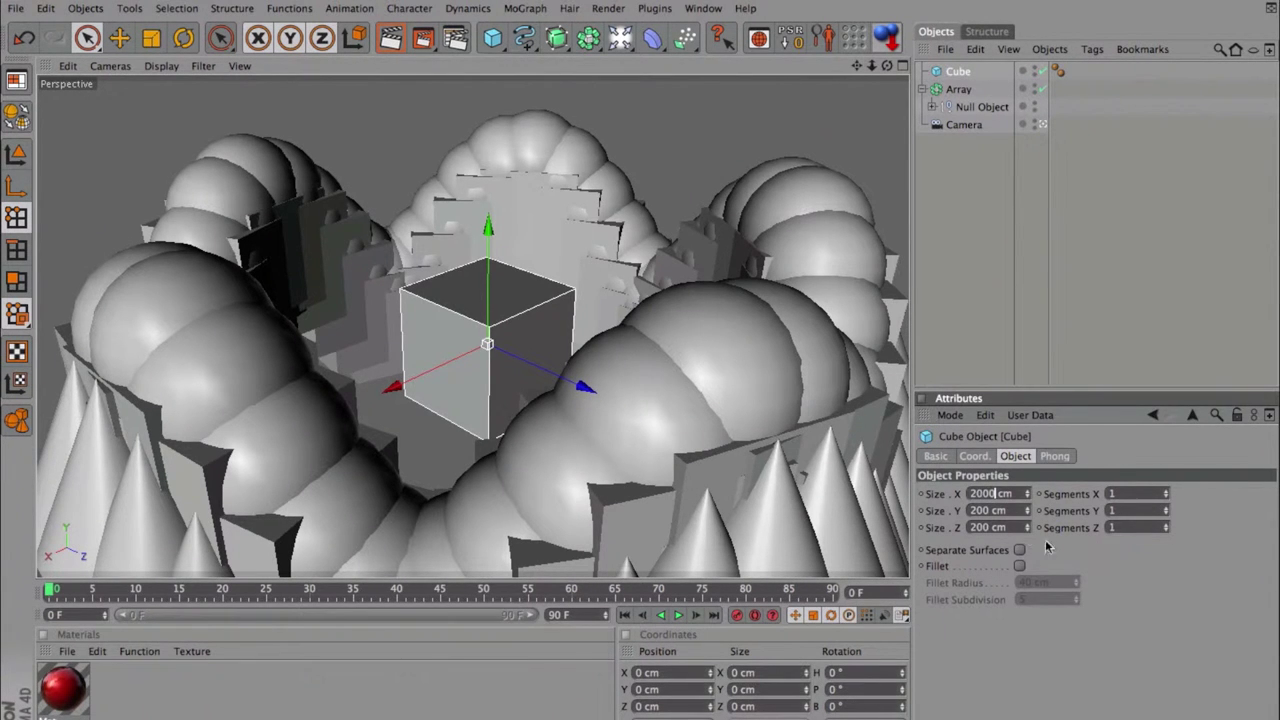
{"action": "left_click", "coordinate": [987, 510]}
{"action": "type", "text": "0"}
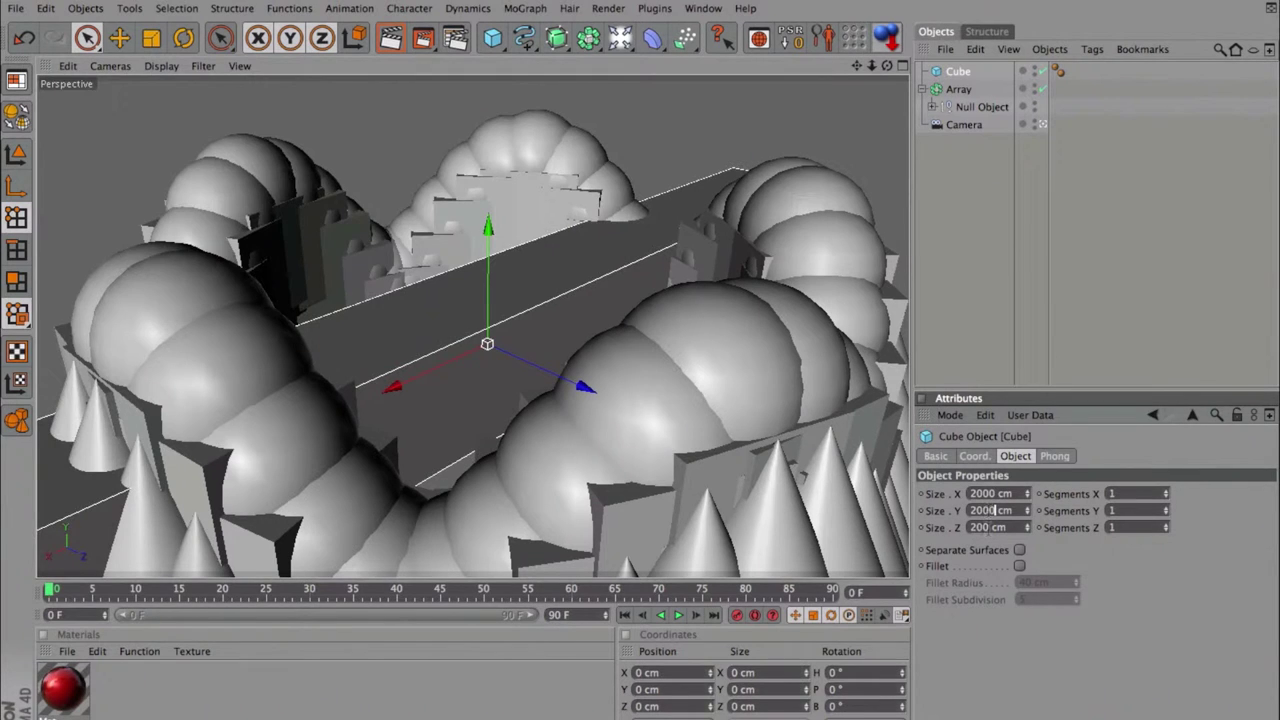
{"action": "left_click", "coordinate": [988, 527]}
{"action": "type", "text": "0"}
{"action": "left_click", "coordinate": [986, 275]}
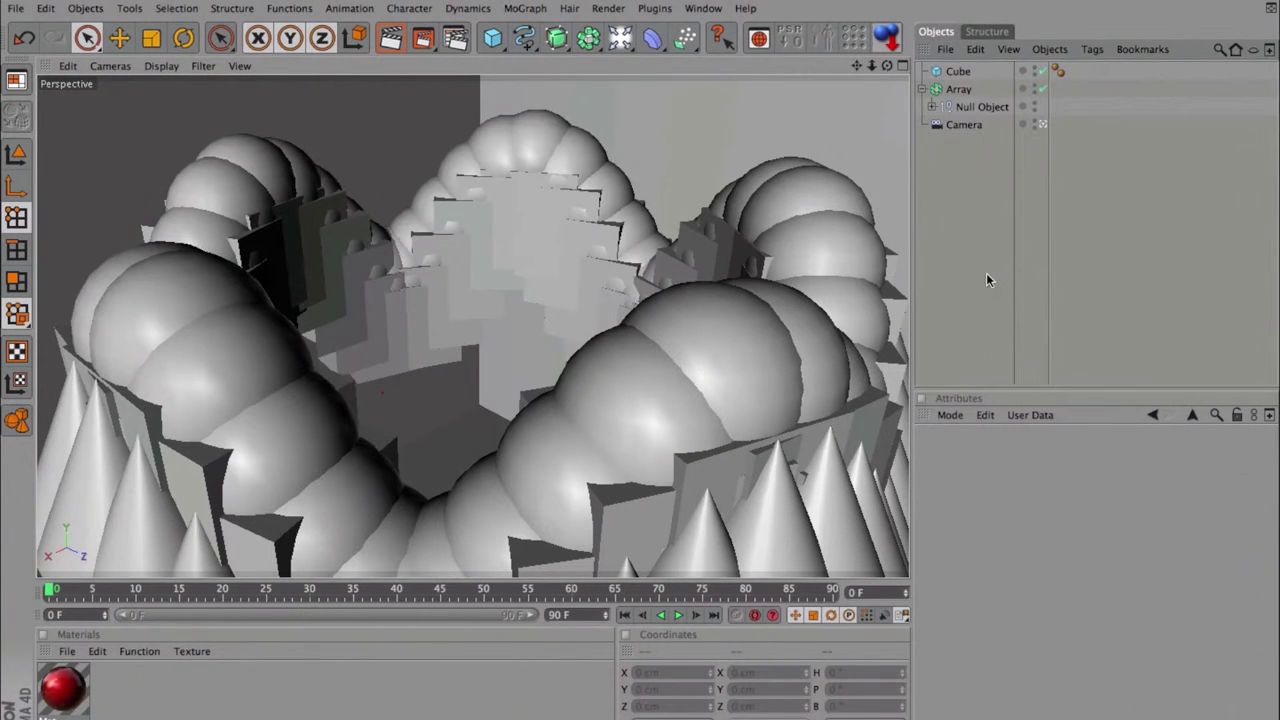
Create material Mat.1 with Color and Specular off and white Luminance on.
{"action": "double_click", "coordinate": [190, 697]}
{"action": "double_click", "coordinate": [75, 695]}
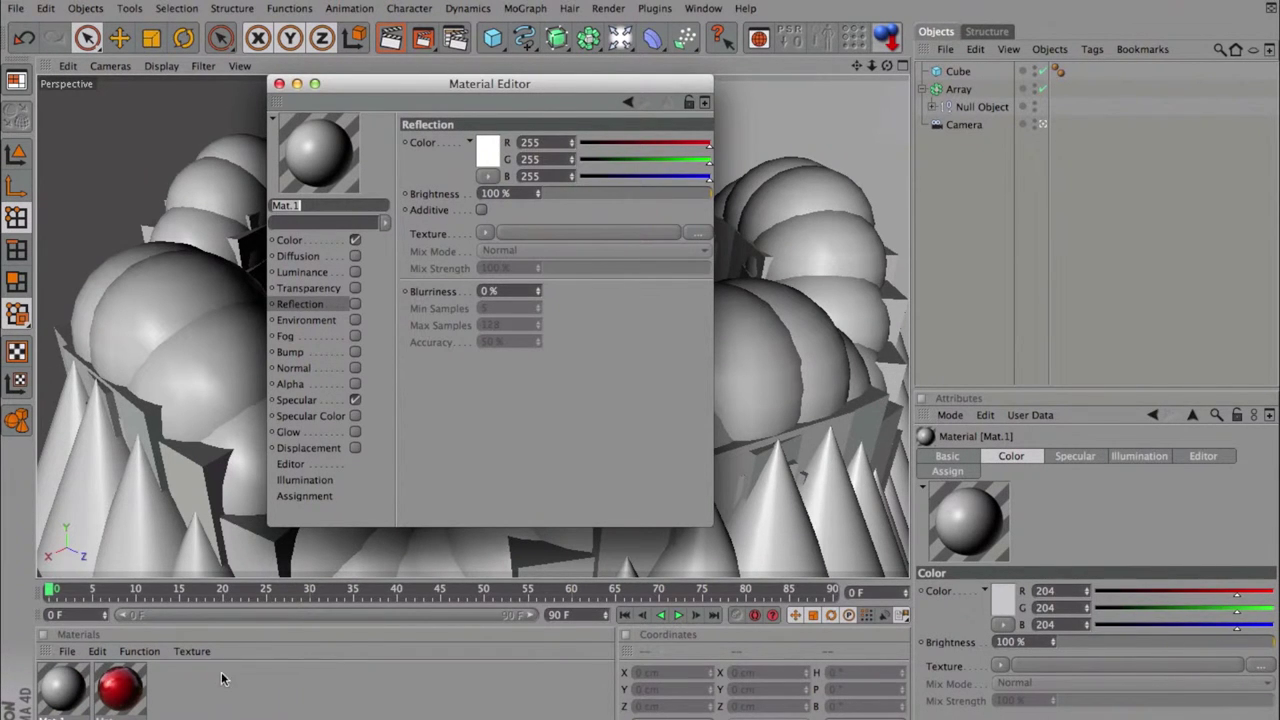
{"action": "left_click", "coordinate": [355, 240]}
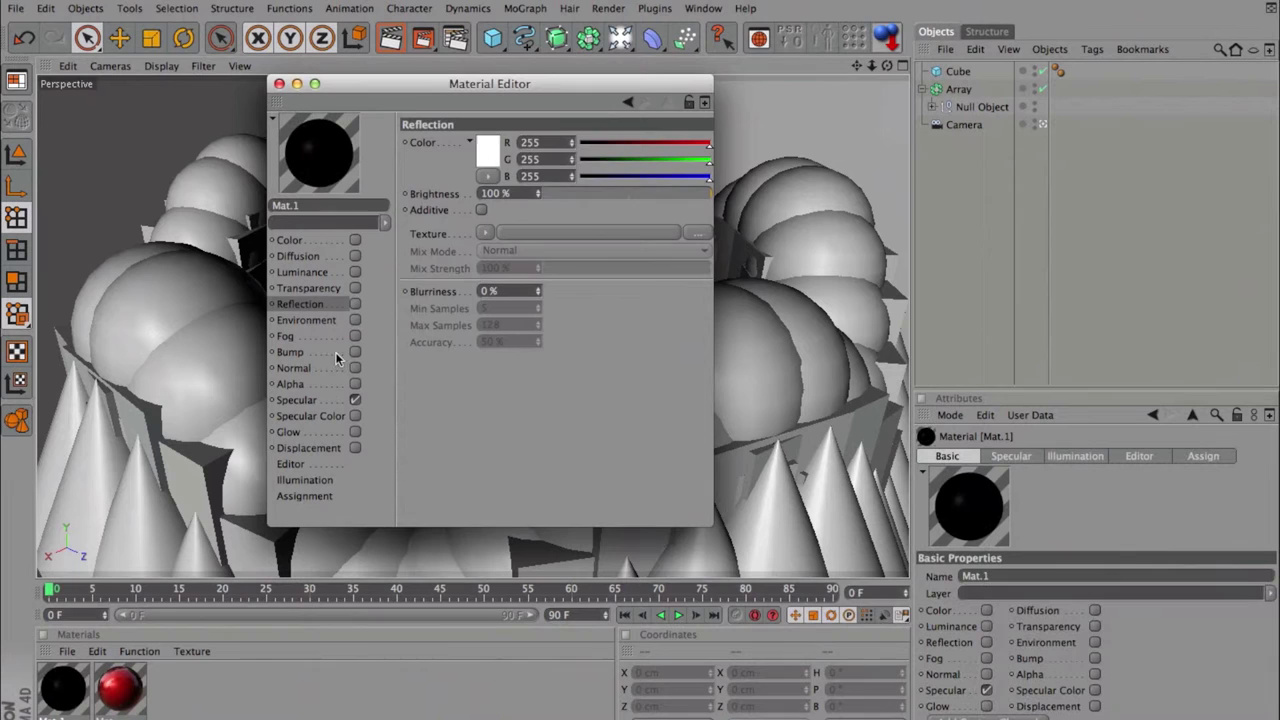
{"action": "left_click", "coordinate": [318, 400]}
{"action": "left_click", "coordinate": [355, 400]}
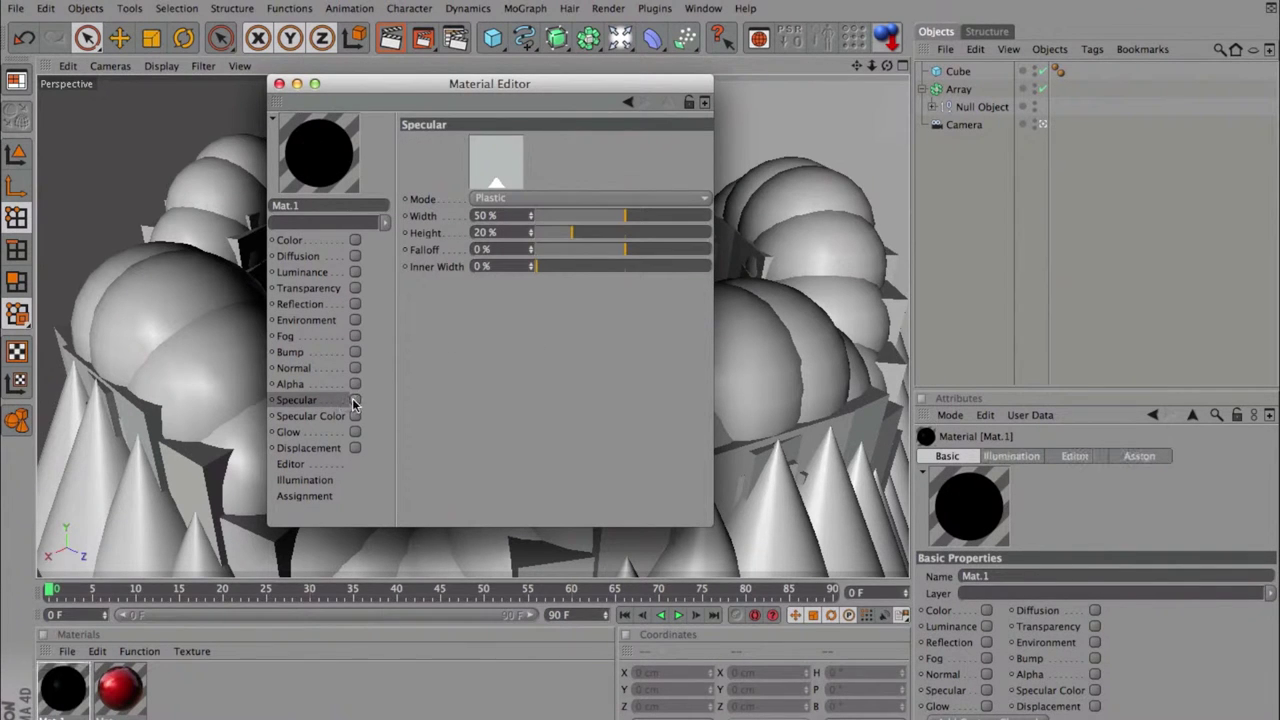
{"action": "left_click", "coordinate": [332, 274]}
{"action": "left_click", "coordinate": [355, 272]}
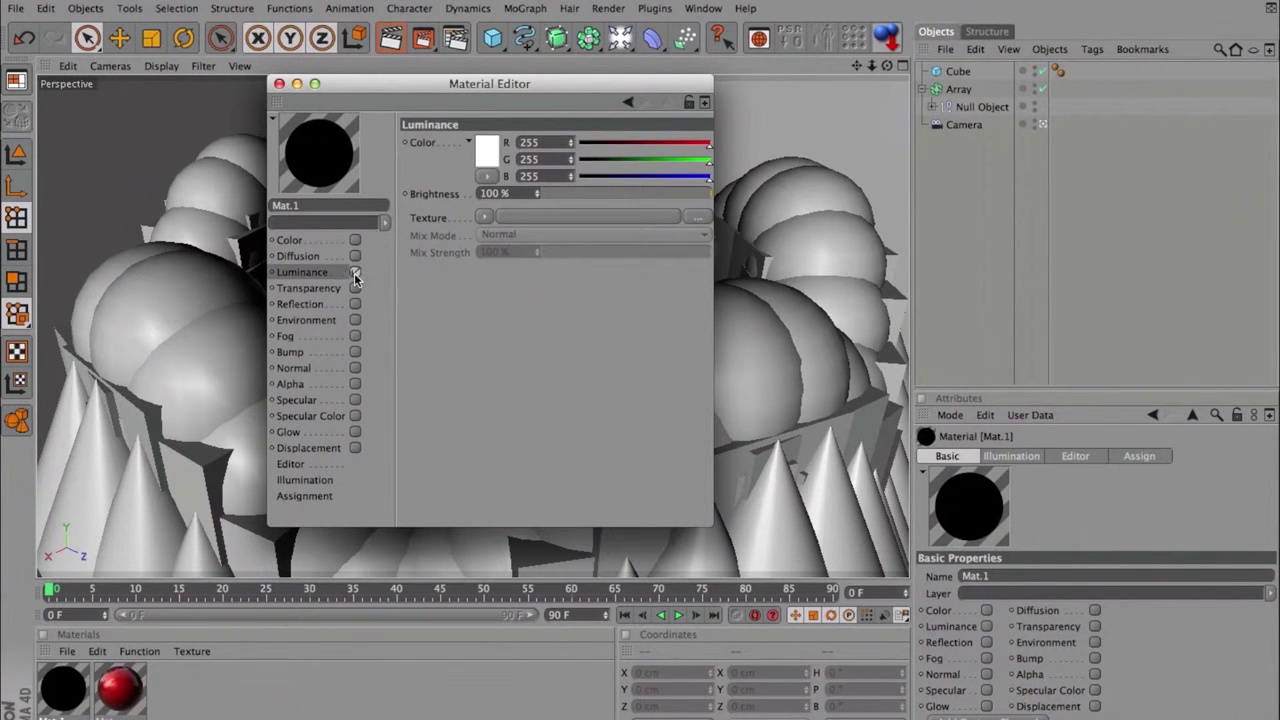
{"action": "left_click", "coordinate": [279, 83]}
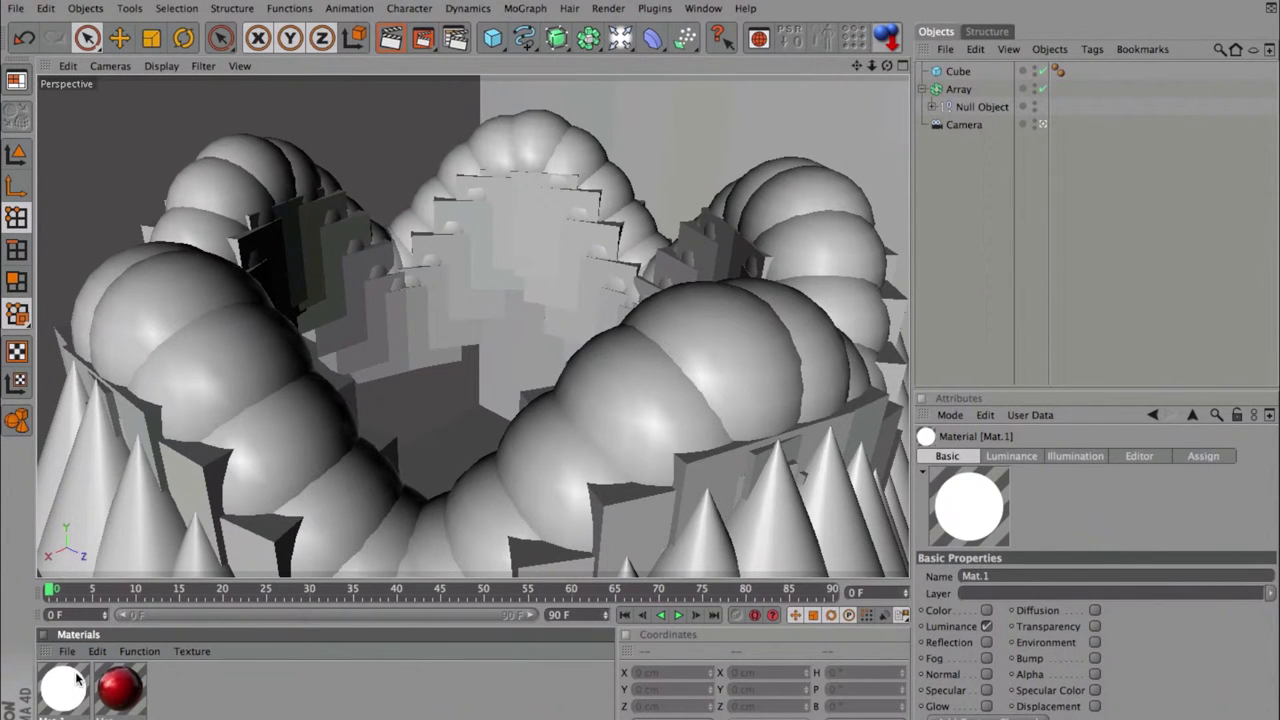
Assign the white Mat.1 to the big Cube and the red Mat to the Array.
{"action": "left_click_drag", "start_coordinate": [77, 678], "coordinate": [957, 78]}
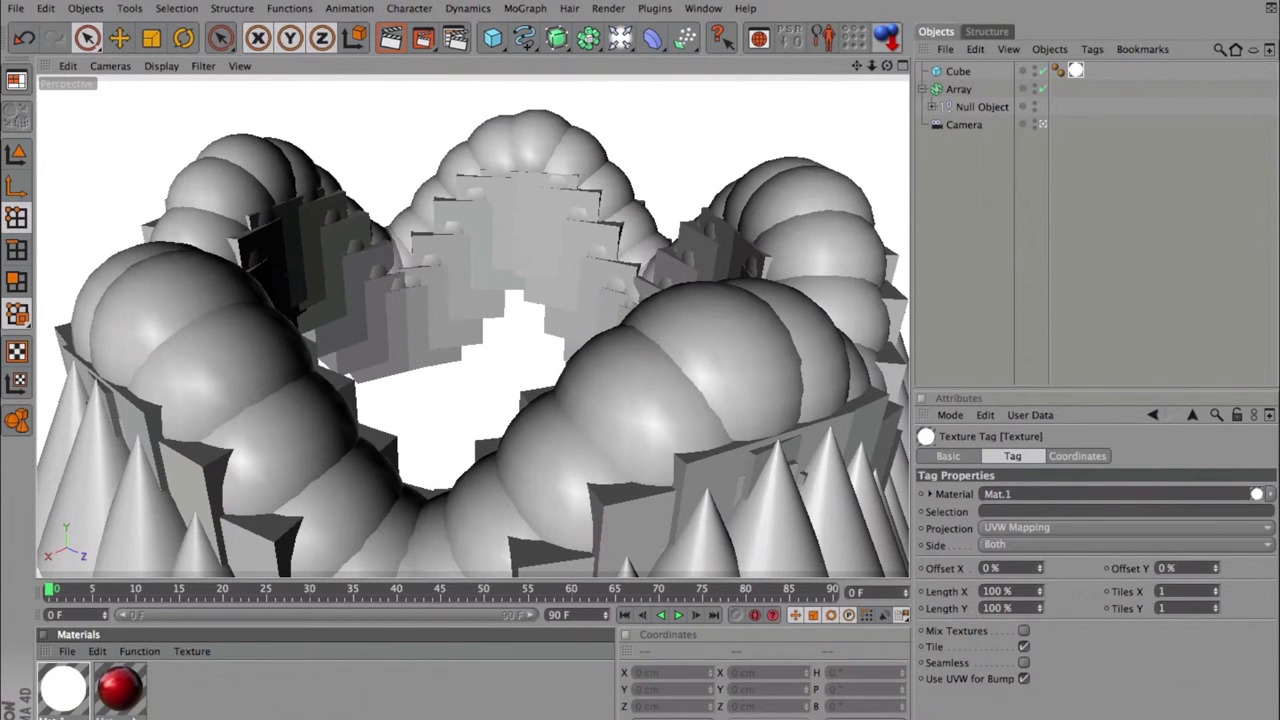
{"action": "left_click_drag", "start_coordinate": [121, 705], "coordinate": [970, 92]}
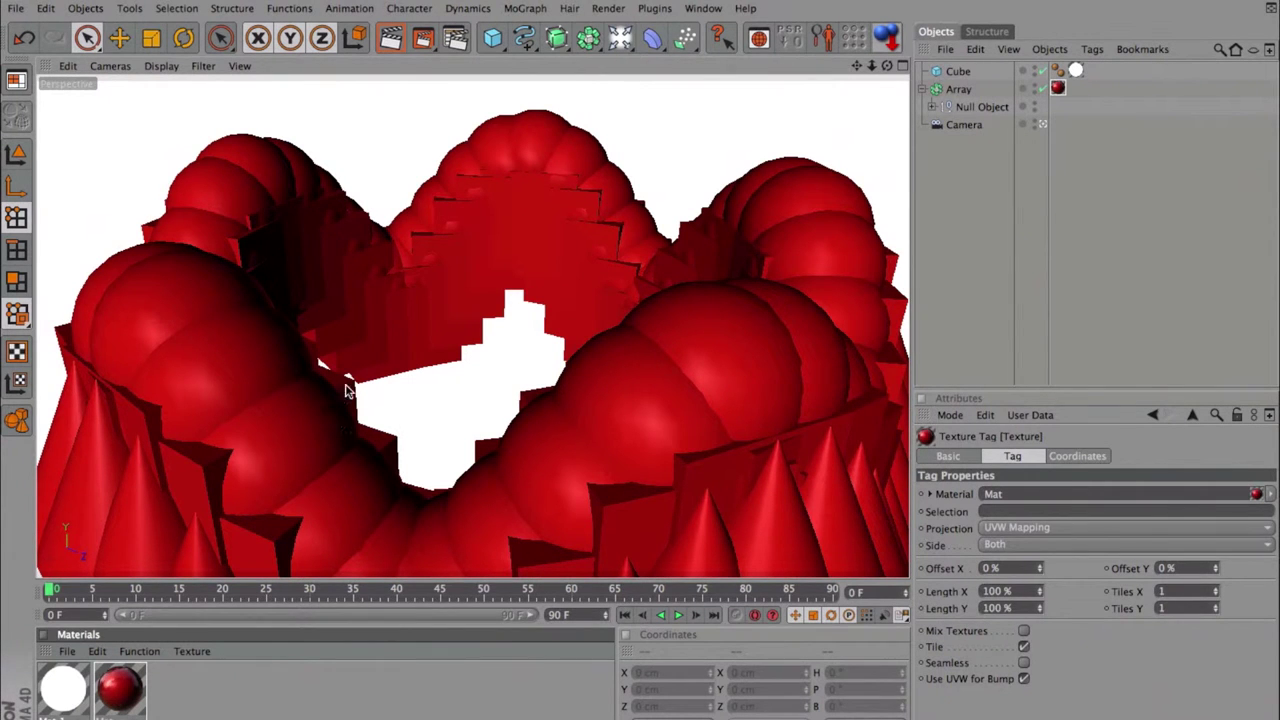
{"action": "left_click", "coordinate": [973, 108]}
{"action": "left_click", "coordinate": [958, 90]}
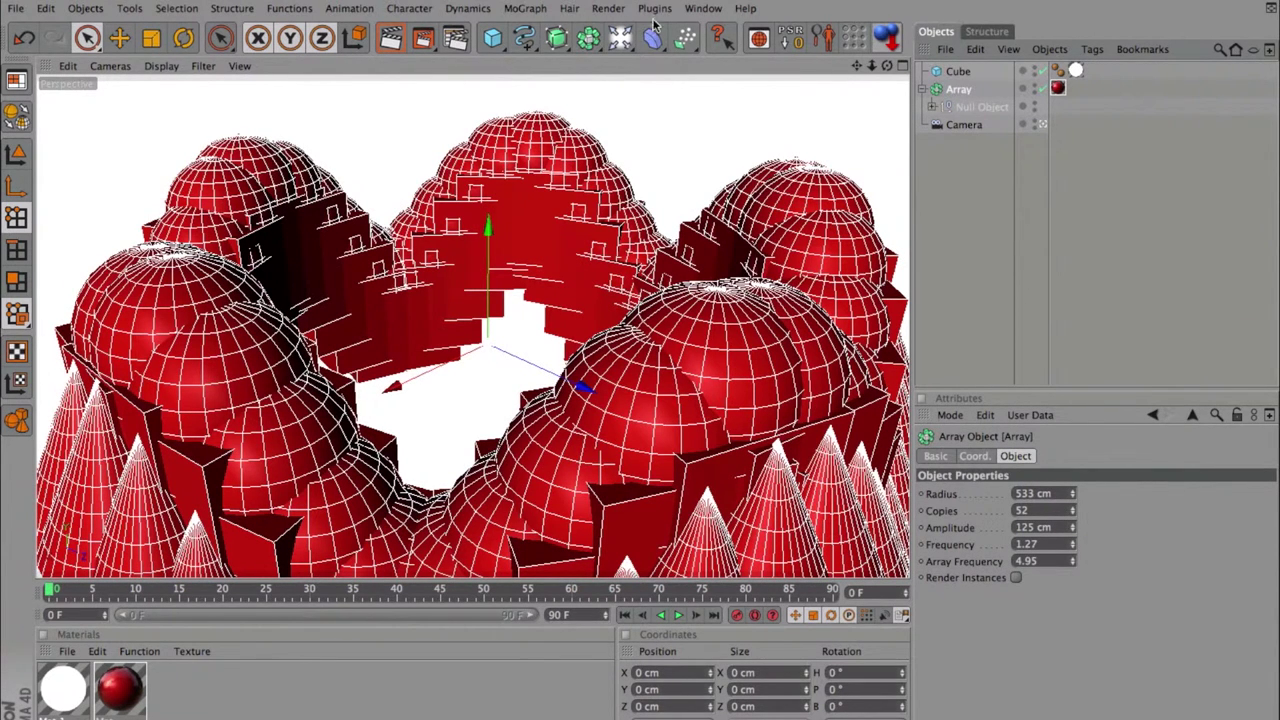
Preview-render the red ring sculpture, then add a Capsule at the scene centre.
{"action": "left_click", "coordinate": [391, 38]}
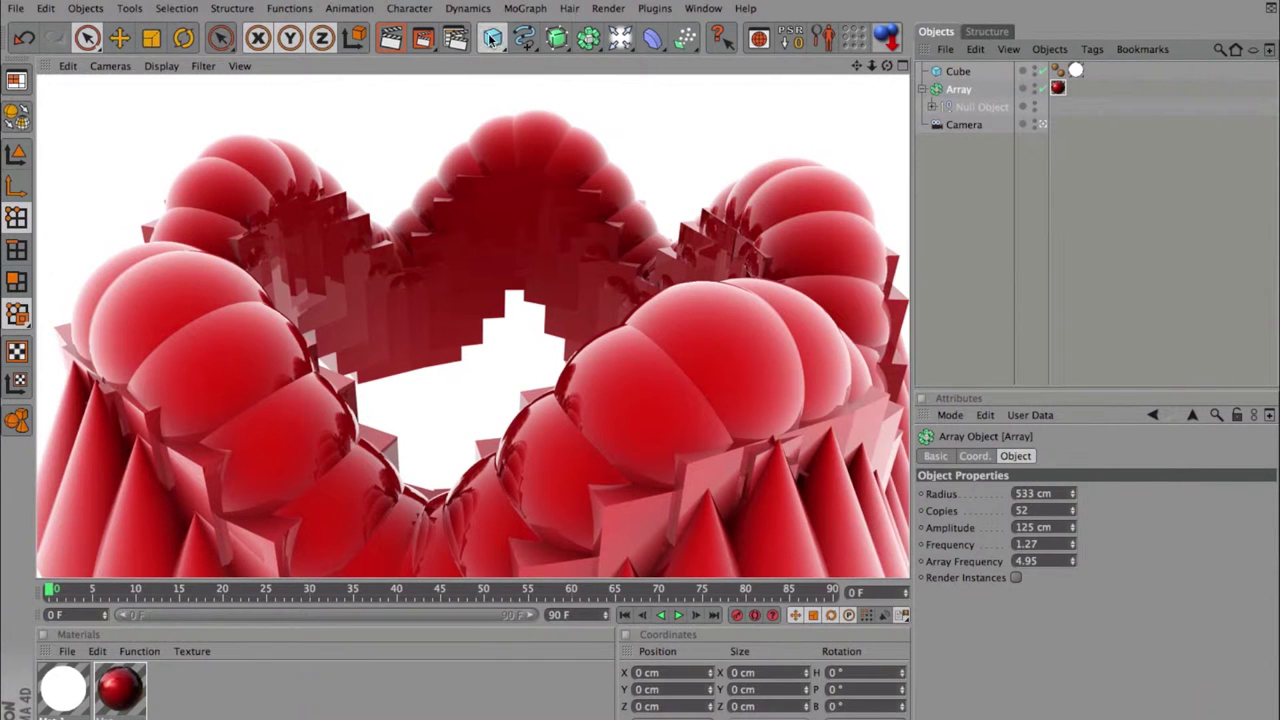
{"action": "left_click_drag", "start_coordinate": [492, 38], "coordinate": [540, 112]}
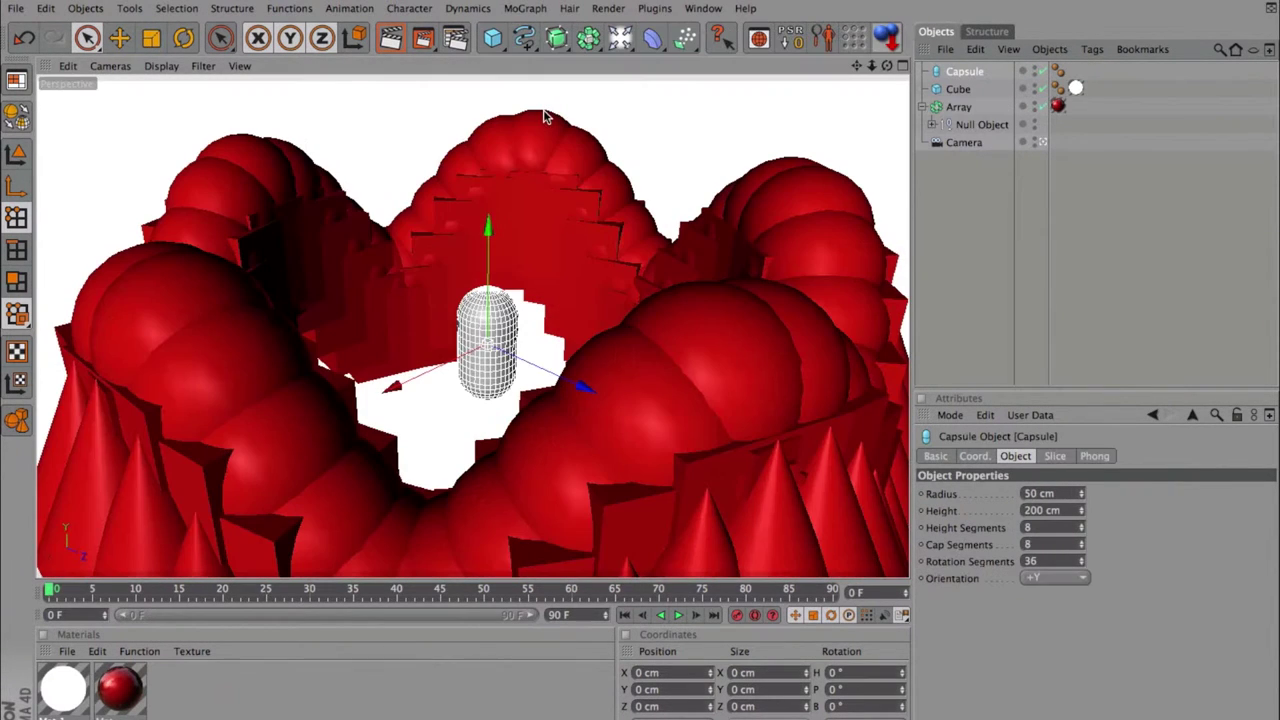
Raise the capsule and create Mat.2 with Color and Specular off and Luminance on.
{"action": "left_click_drag", "start_coordinate": [487, 290], "coordinate": [487, 162]}
{"action": "mouse_move", "coordinate": [489, 250]}
{"action": "left_mouse_down"}
{"action": "mouse_move", "coordinate": [489, 211]}
{"action": "mouse_move", "coordinate": [491, 260]}
{"action": "left_mouse_up"}
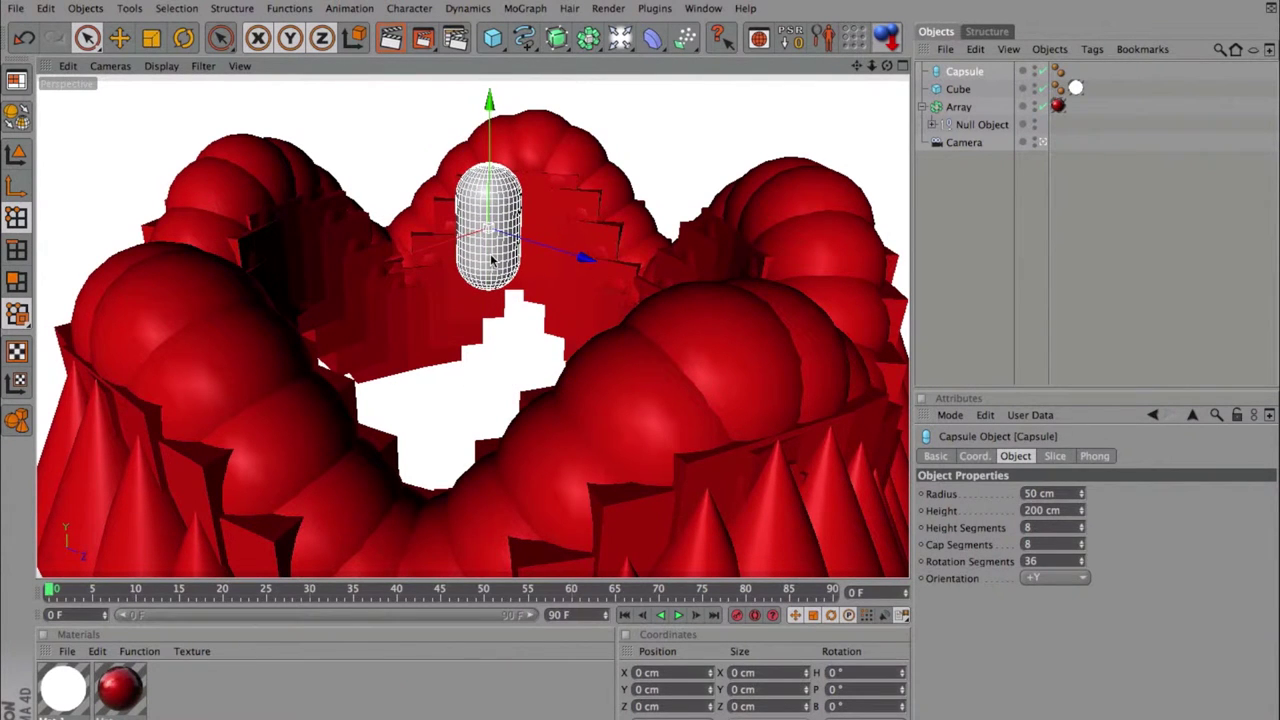
{"action": "double_click", "coordinate": [206, 700]}
{"action": "double_click", "coordinate": [72, 690]}
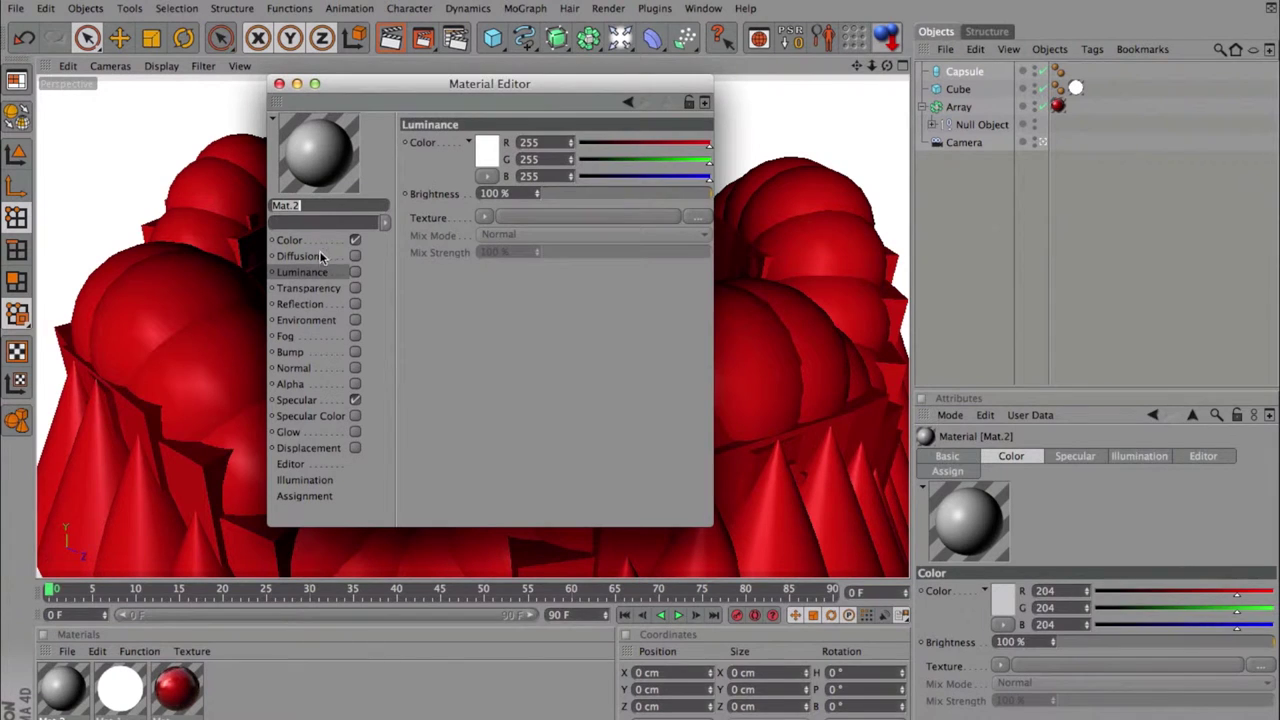
{"action": "left_click", "coordinate": [355, 240]}
{"action": "left_click", "coordinate": [356, 400]}
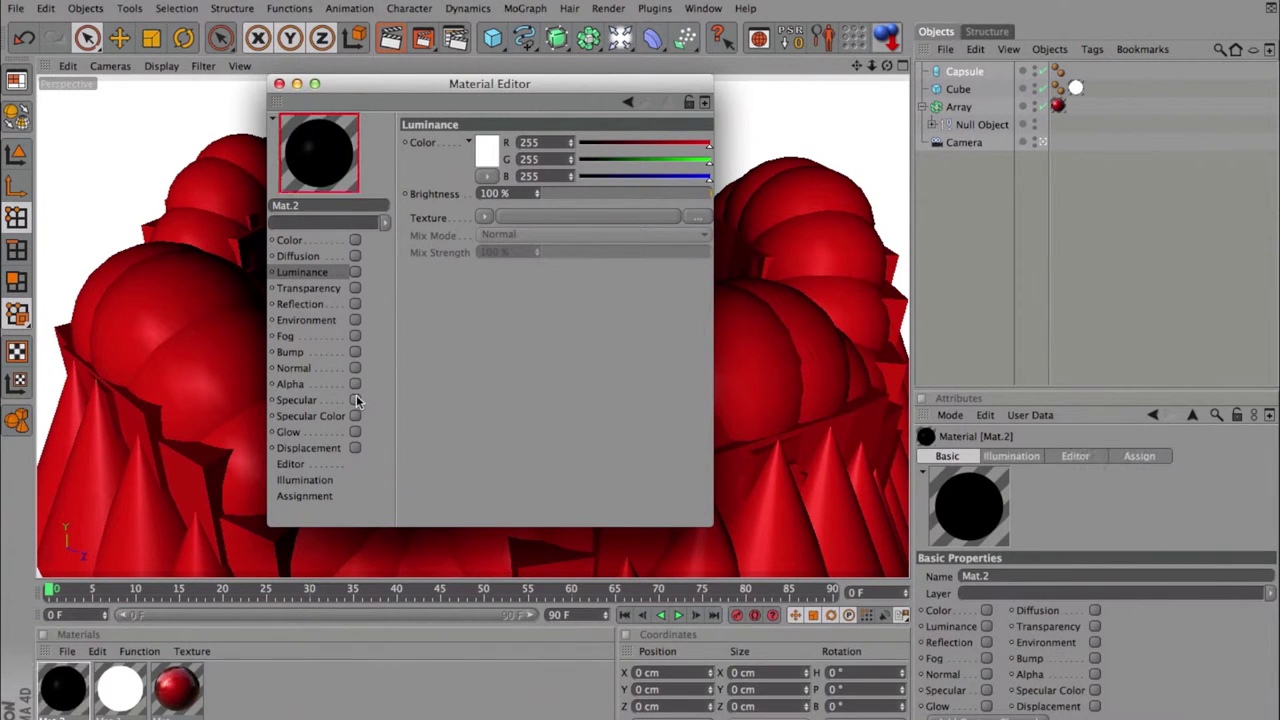
{"action": "left_click", "coordinate": [355, 272]}
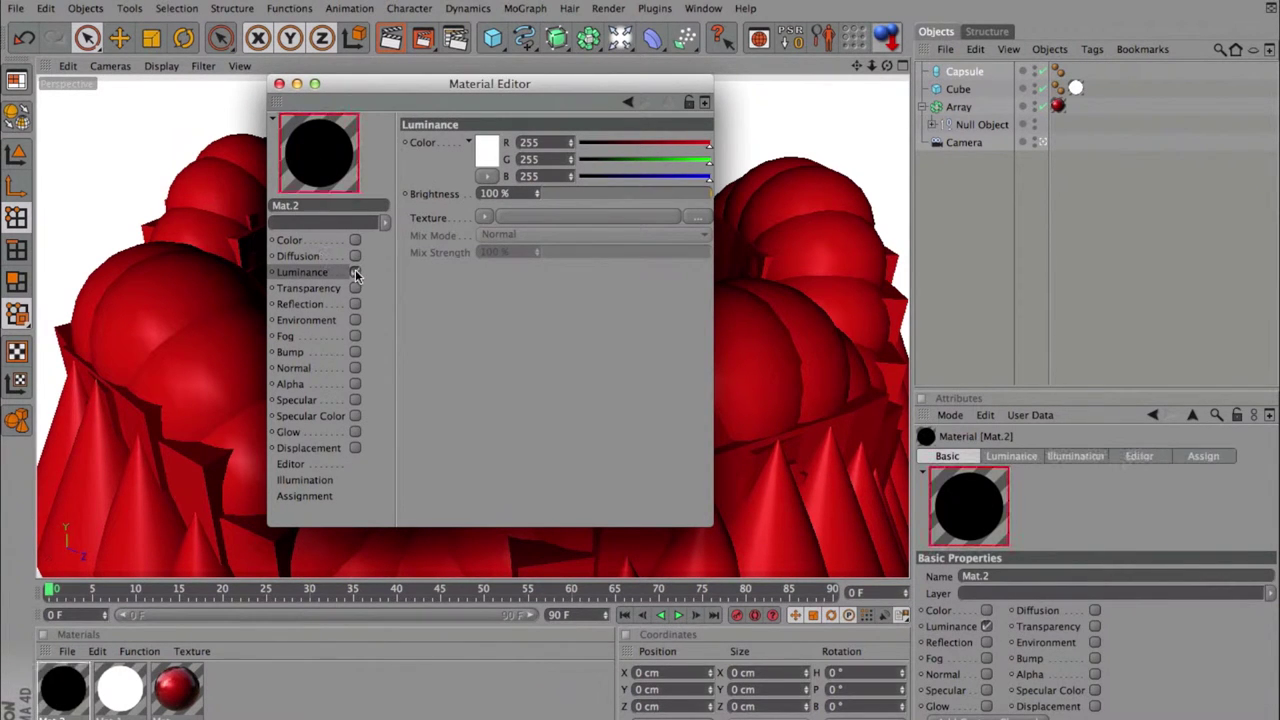
Set Mat.2's luminance colour to cyan and apply it to the capsule.
{"action": "left_click", "coordinate": [489, 163]}
{"action": "left_click", "coordinate": [499, 99]}
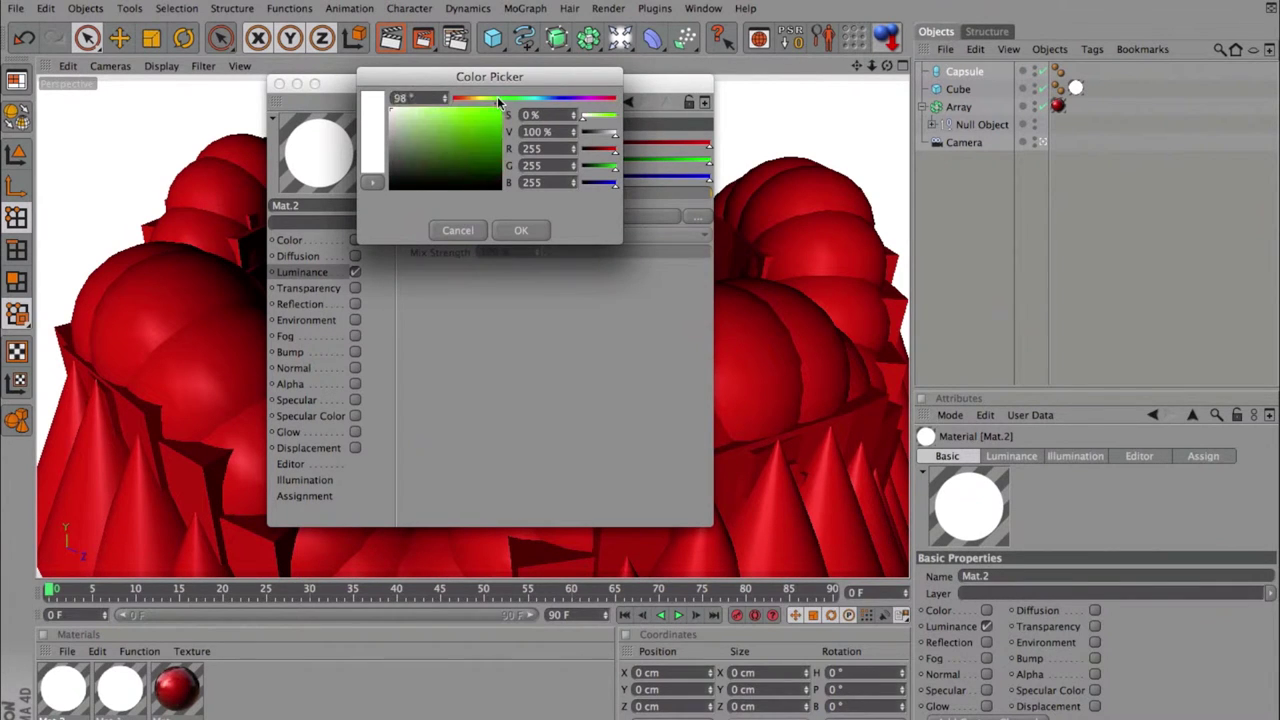
{"action": "left_click_drag", "start_coordinate": [499, 100], "coordinate": [538, 96]}
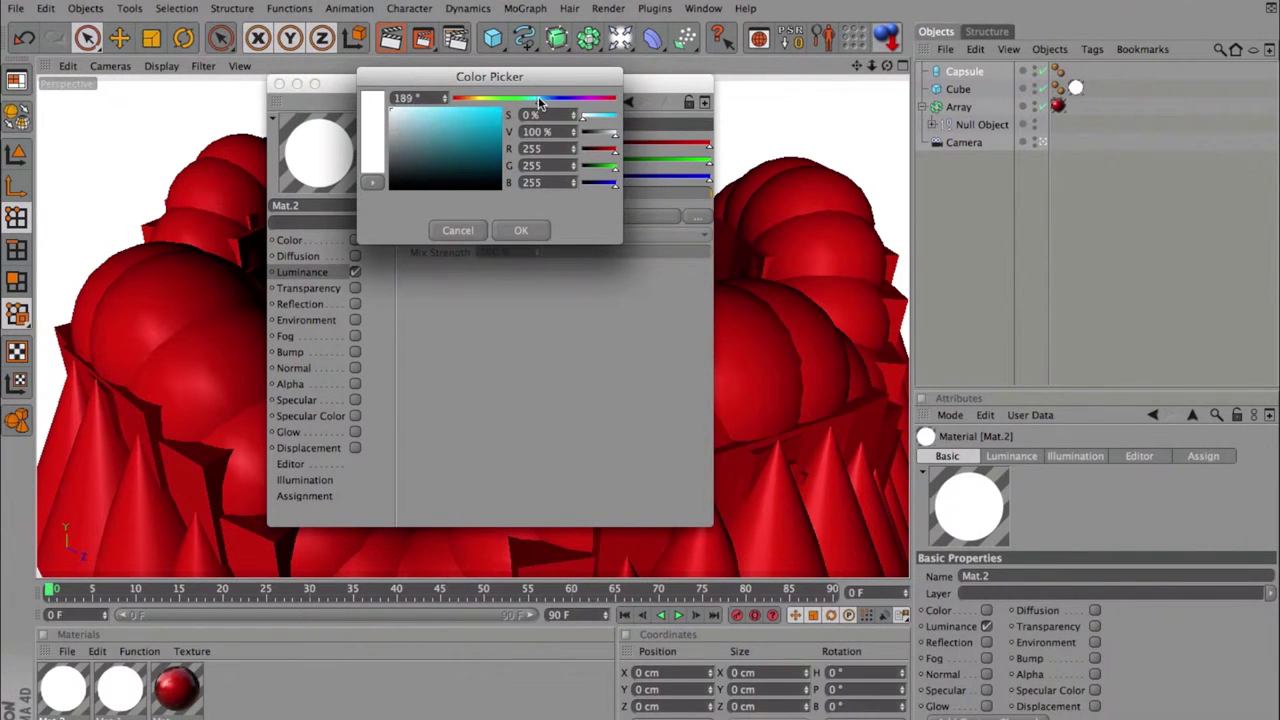
{"action": "left_click", "coordinate": [508, 227]}
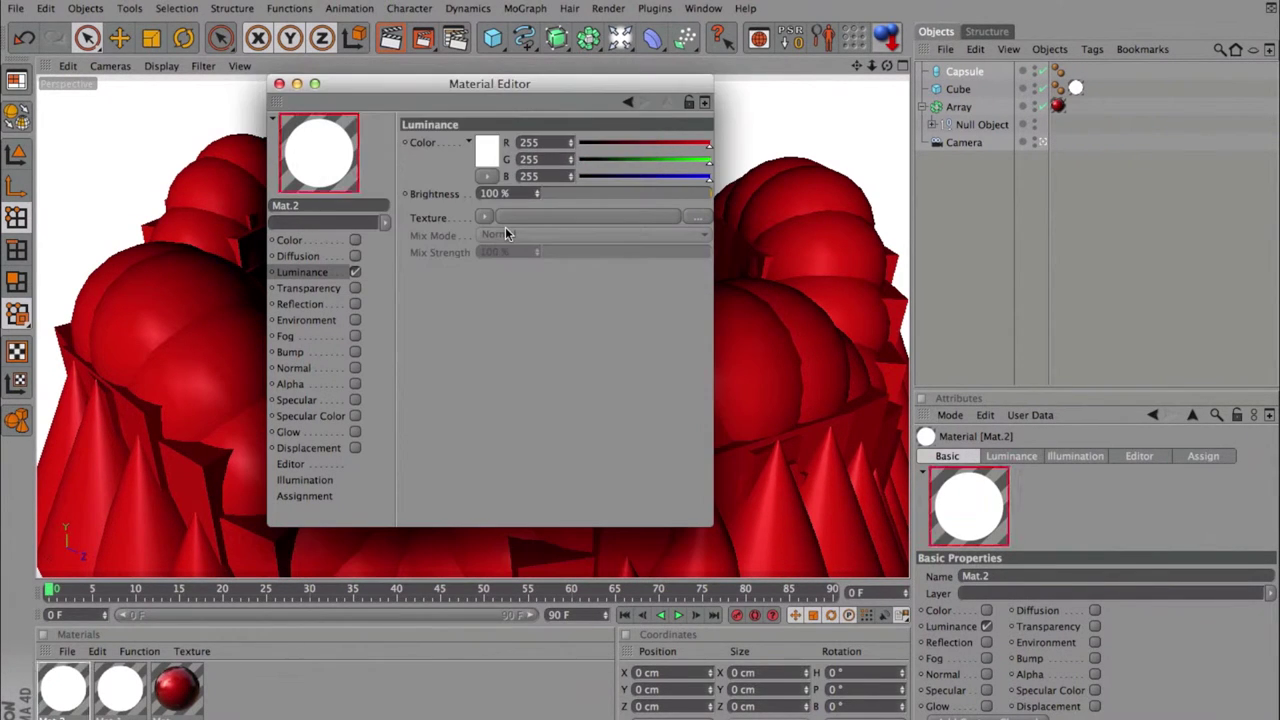
{"action": "left_click", "coordinate": [280, 84]}
{"action": "left_click_drag", "start_coordinate": [70, 690], "coordinate": [499, 213]}
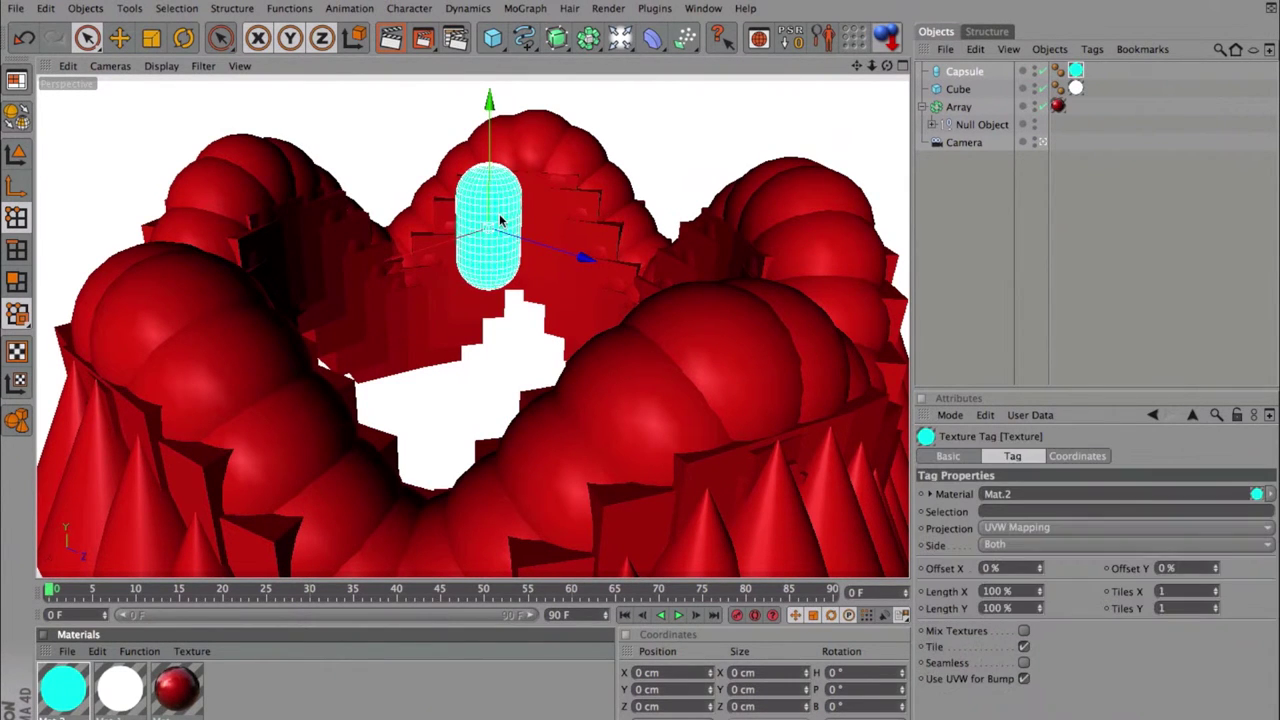
Recolour Mat to muted red RGB 183/94/94 and preview-render the scene.
{"action": "double_click", "coordinate": [175, 688]}
{"action": "left_click", "coordinate": [338, 241]}
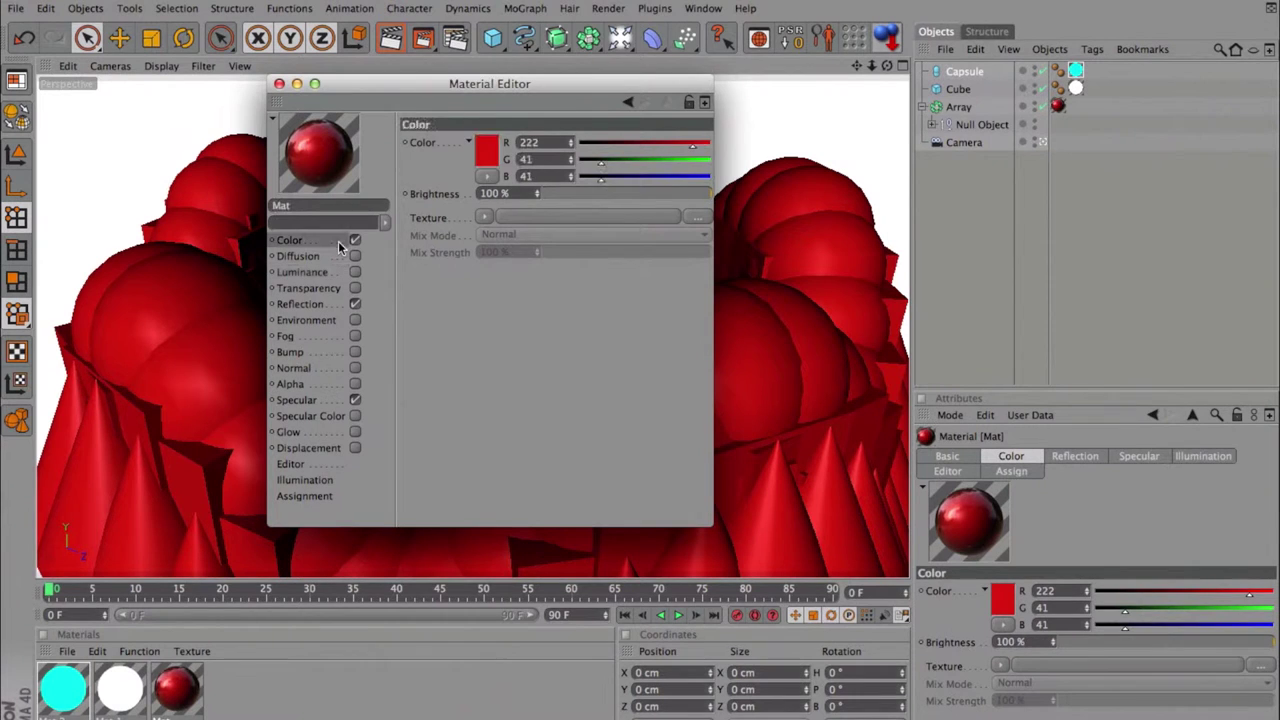
{"action": "left_click", "coordinate": [488, 150]}
{"action": "left_click_drag", "start_coordinate": [495, 113], "coordinate": [451, 113]}
{"action": "left_click", "coordinate": [522, 211]}
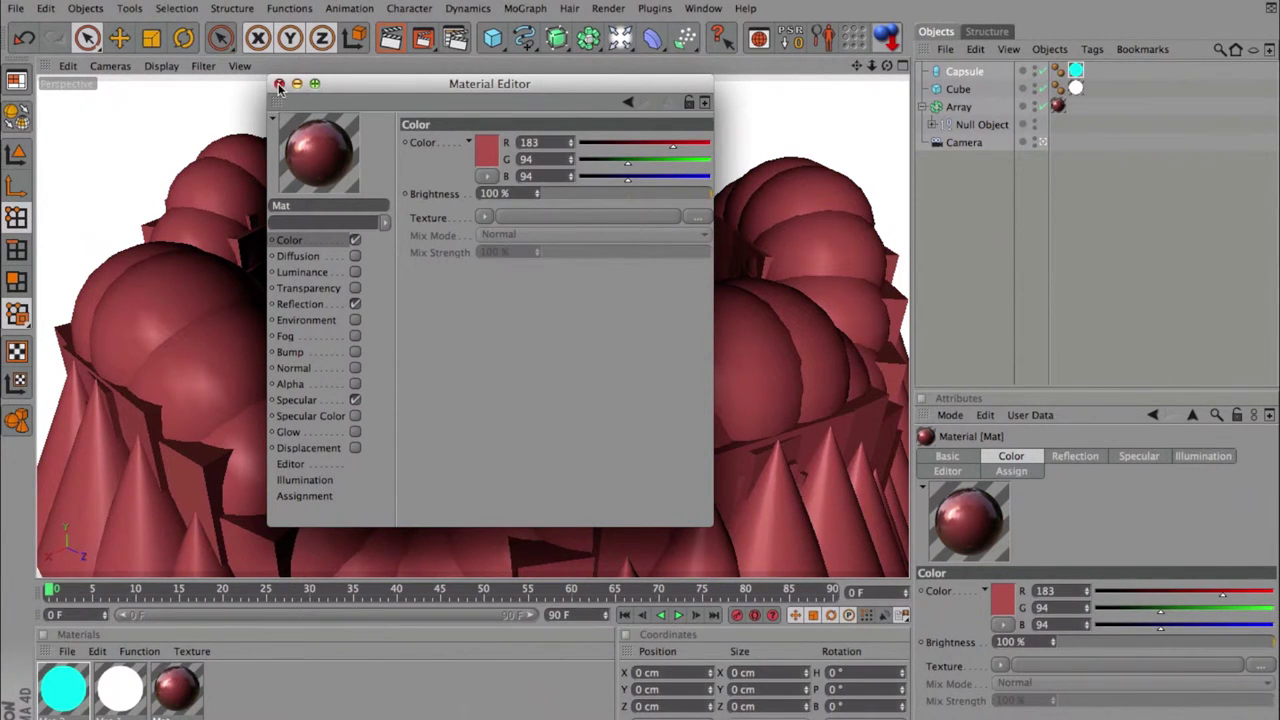
{"action": "left_click", "coordinate": [280, 84]}
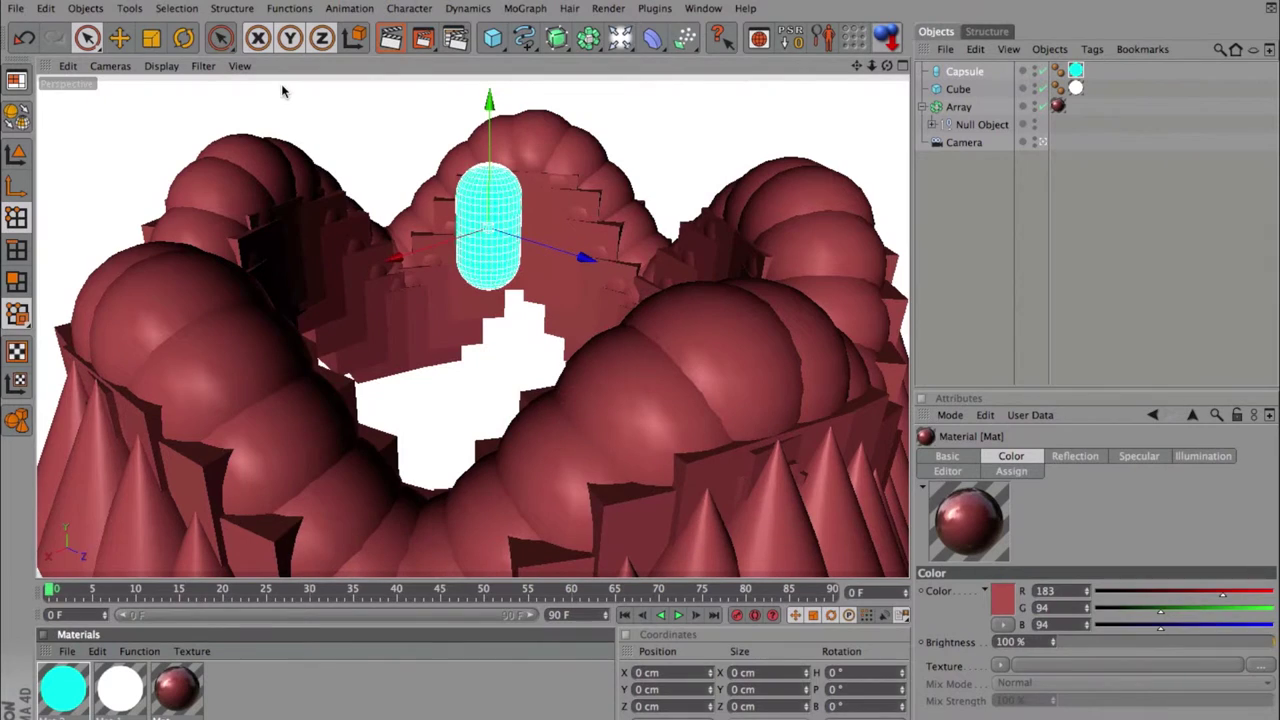
{"action": "left_click", "coordinate": [391, 40]}
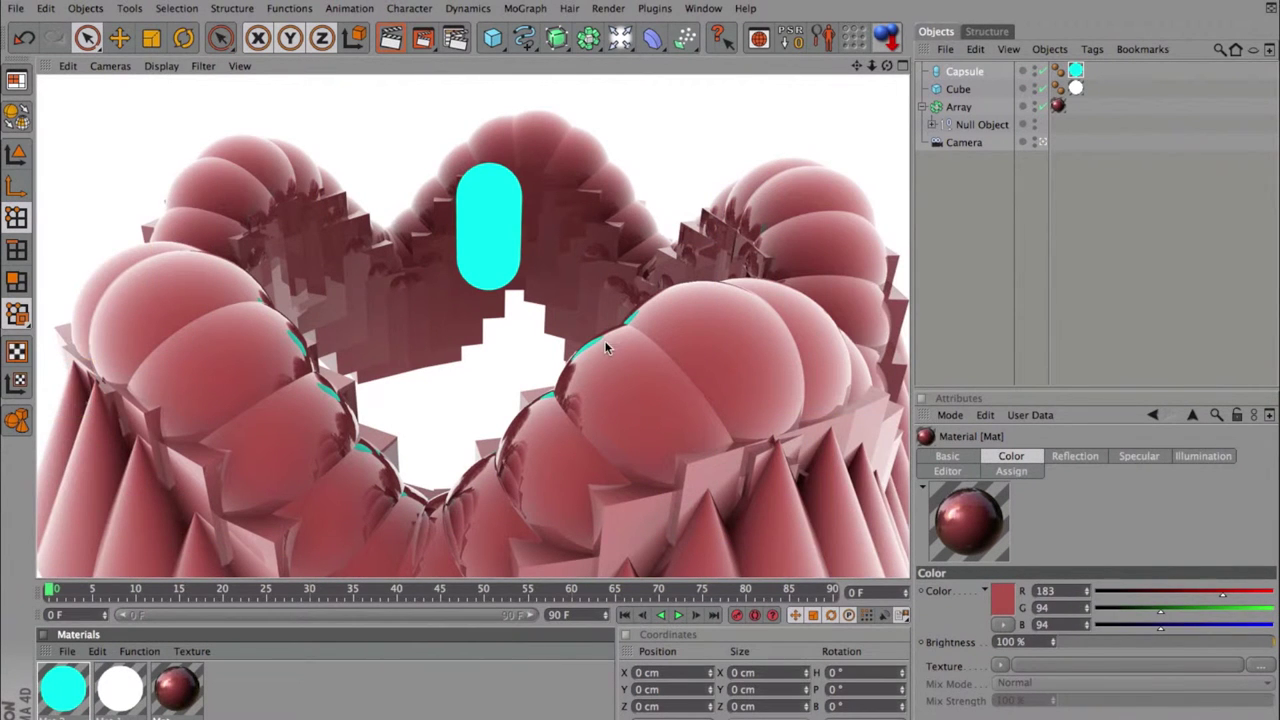
Review Render Settings: 1280×720 output and anti-aliasing Max Level kept at 2x2.
{"action": "left_click", "coordinate": [457, 38]}
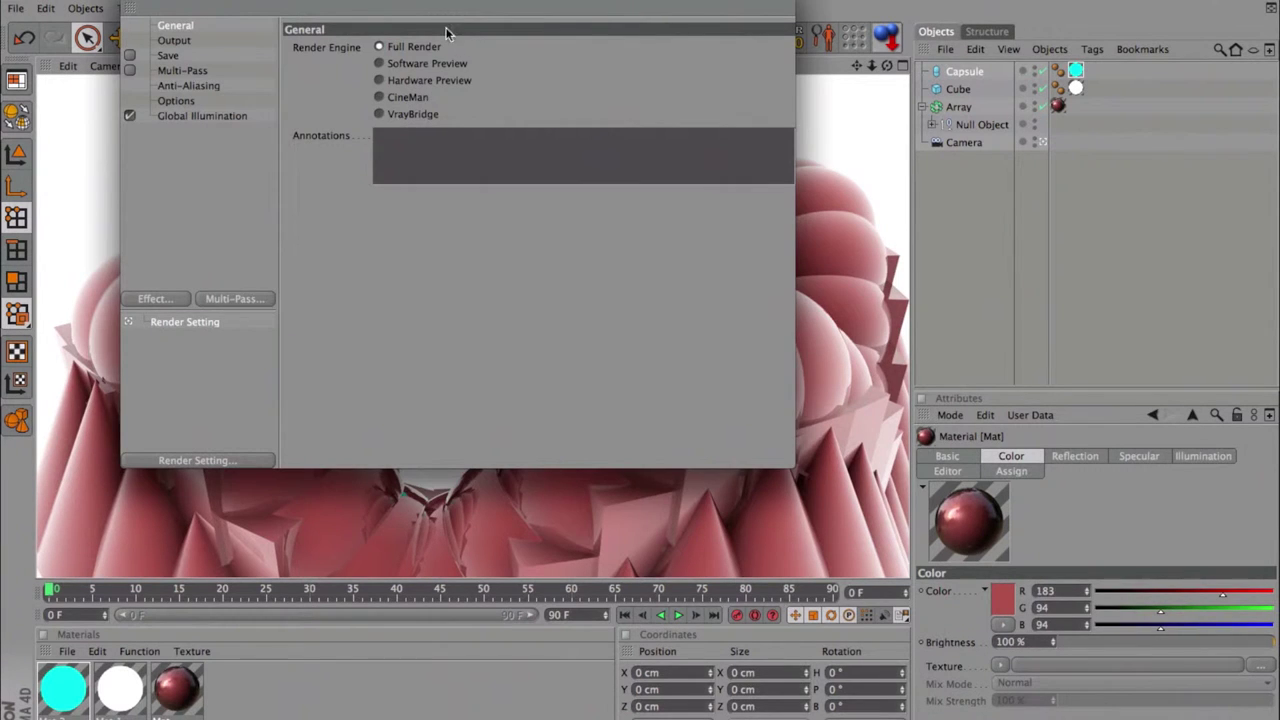
{"action": "left_click_drag", "start_coordinate": [382, 5], "coordinate": [418, 28]}
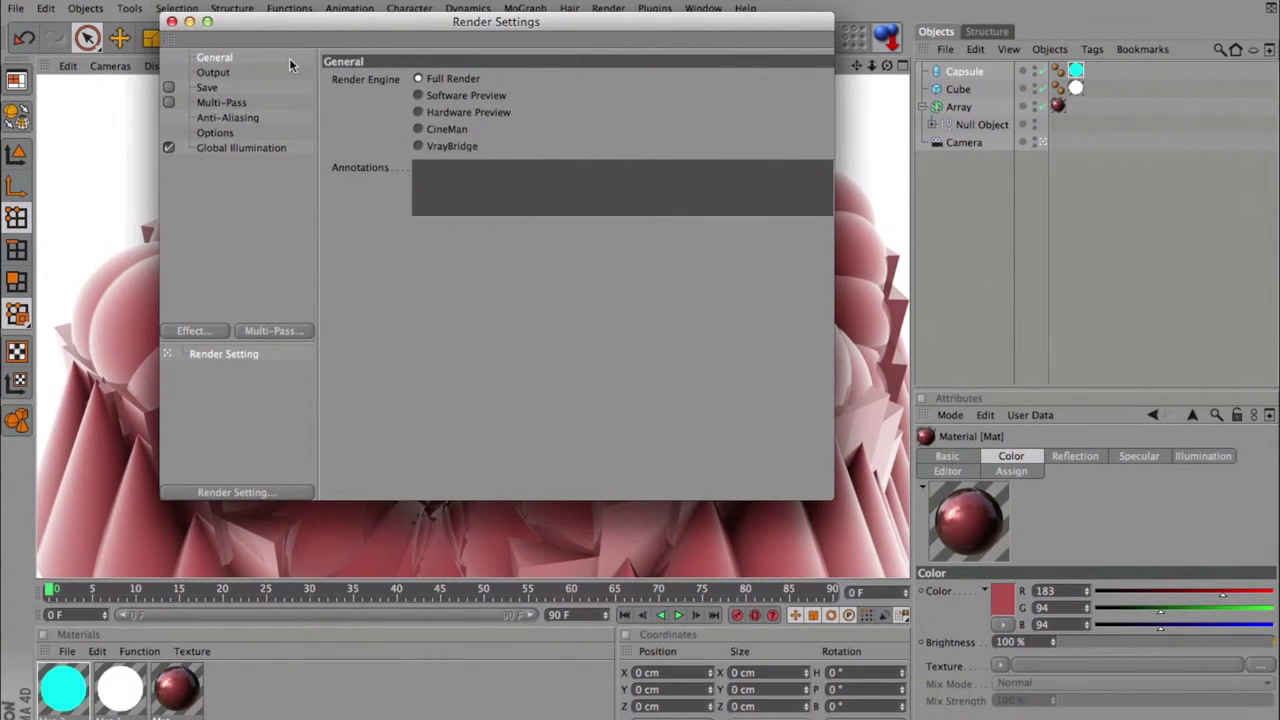
{"action": "left_click", "coordinate": [224, 73]}
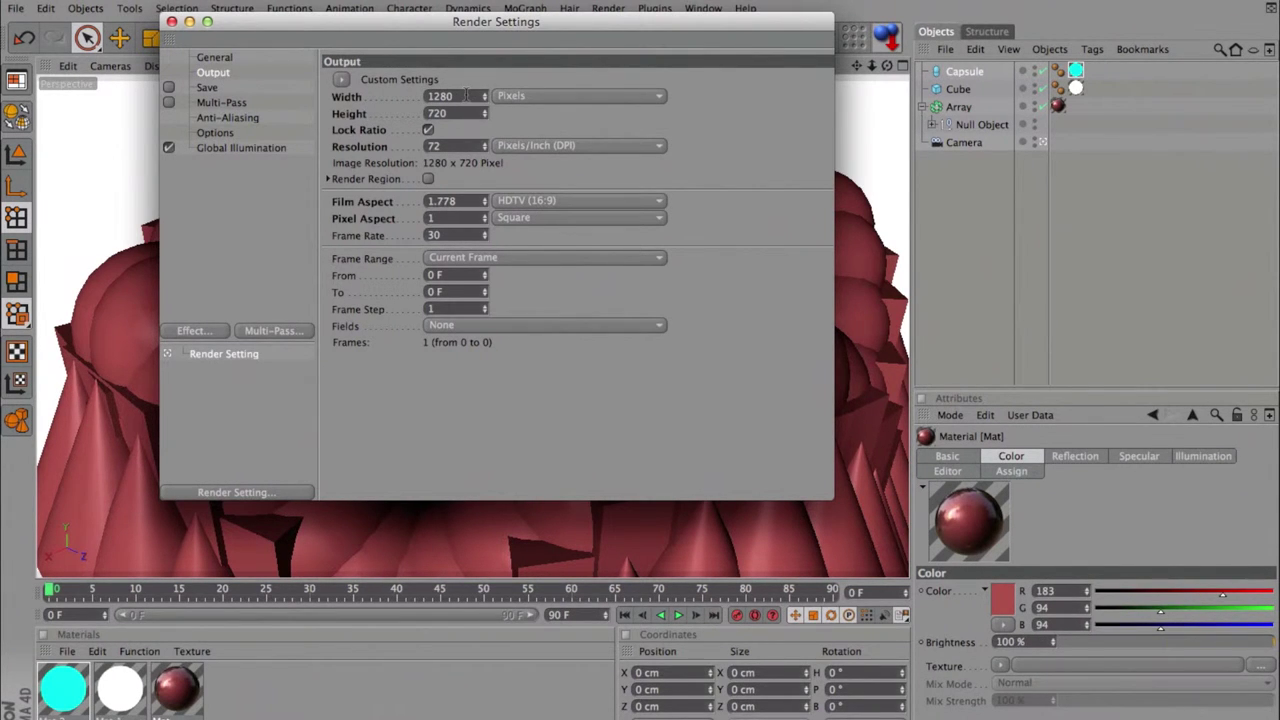
{"action": "left_click", "coordinate": [222, 103]}
{"action": "left_click", "coordinate": [227, 117]}
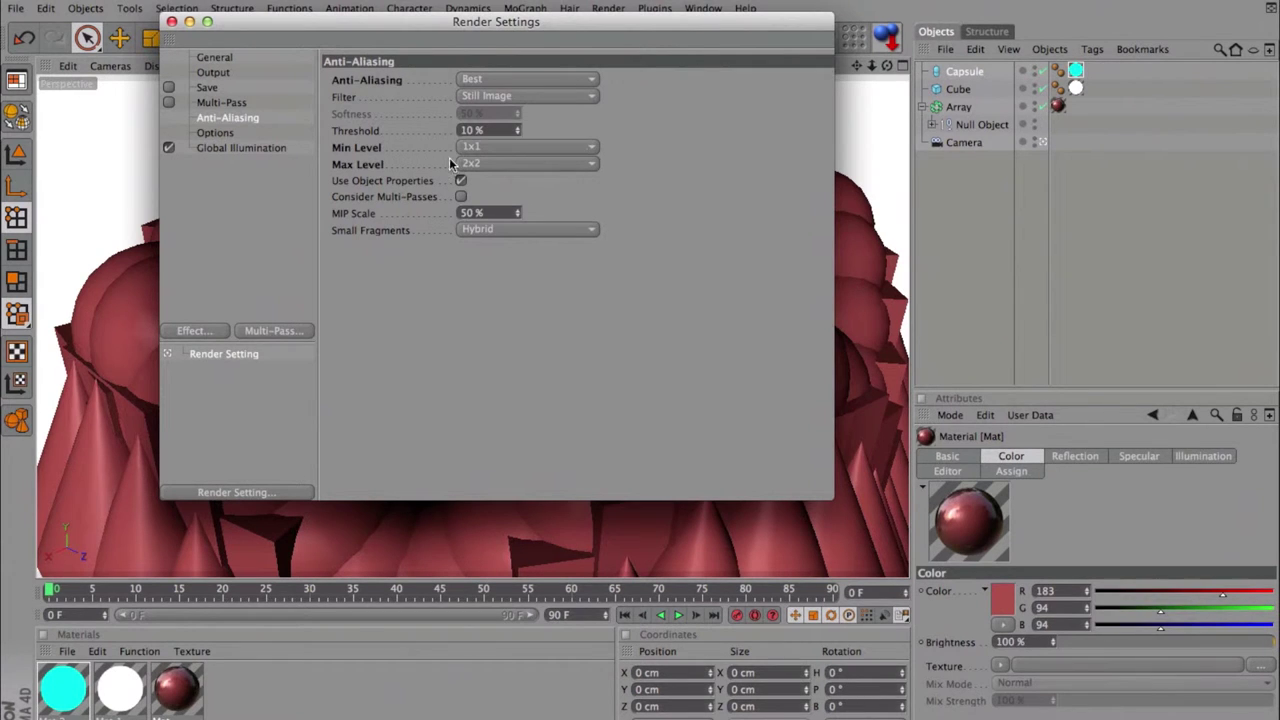
{"action": "left_click", "coordinate": [506, 165]}
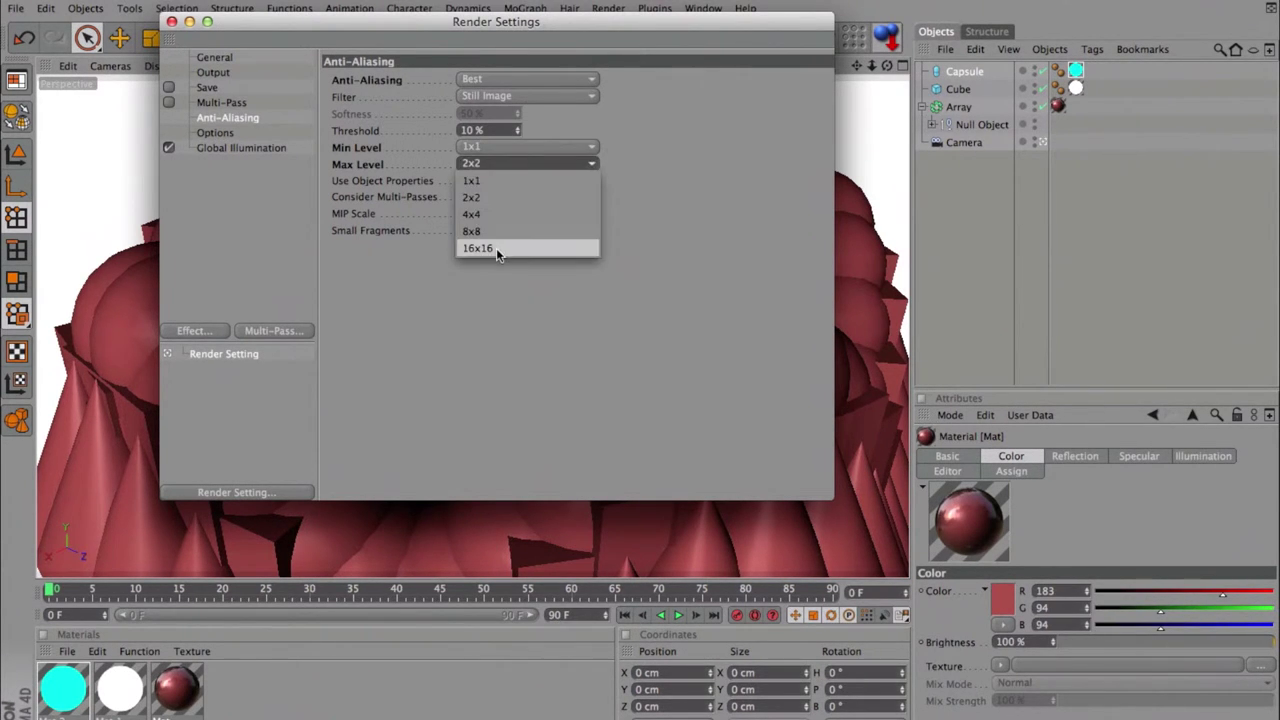
{"action": "left_click", "coordinate": [689, 219]}
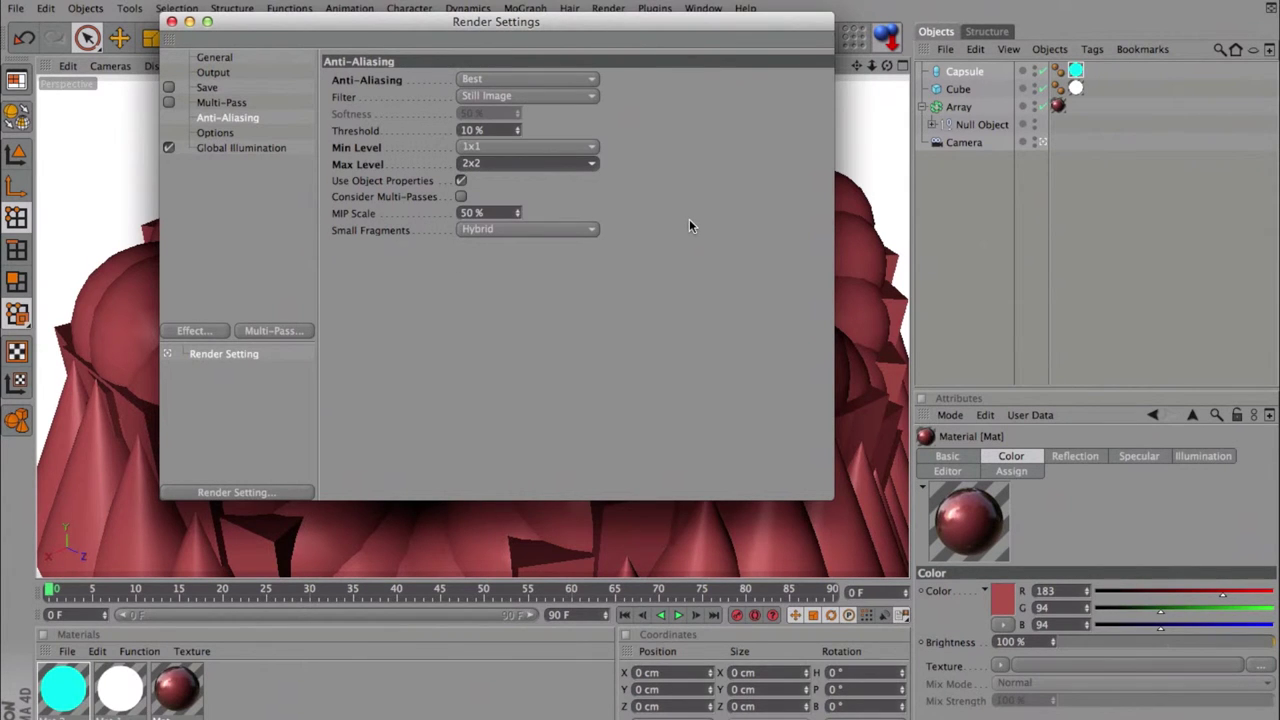
Delete the existing Global Illumination effect and add a new Global Illumination effect.
{"action": "left_click", "coordinate": [214, 149]}
{"action": "key", "text": "Delete"}
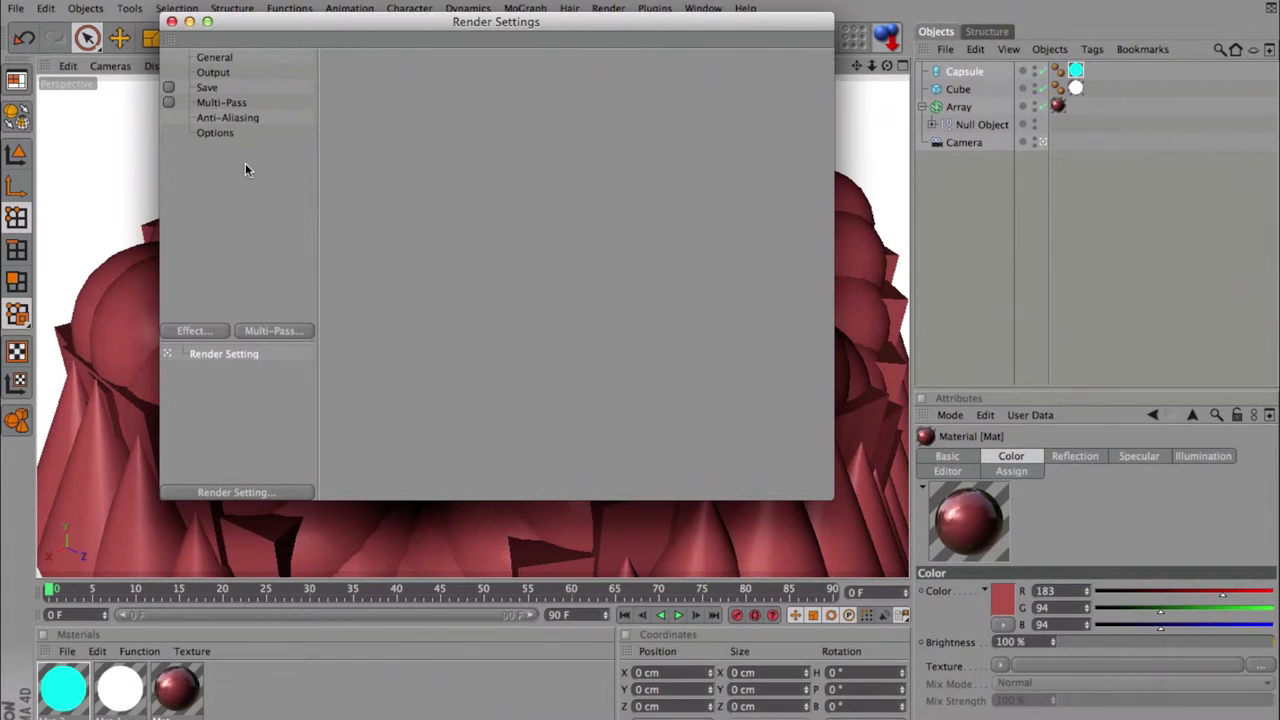
{"action": "left_click", "coordinate": [202, 332]}
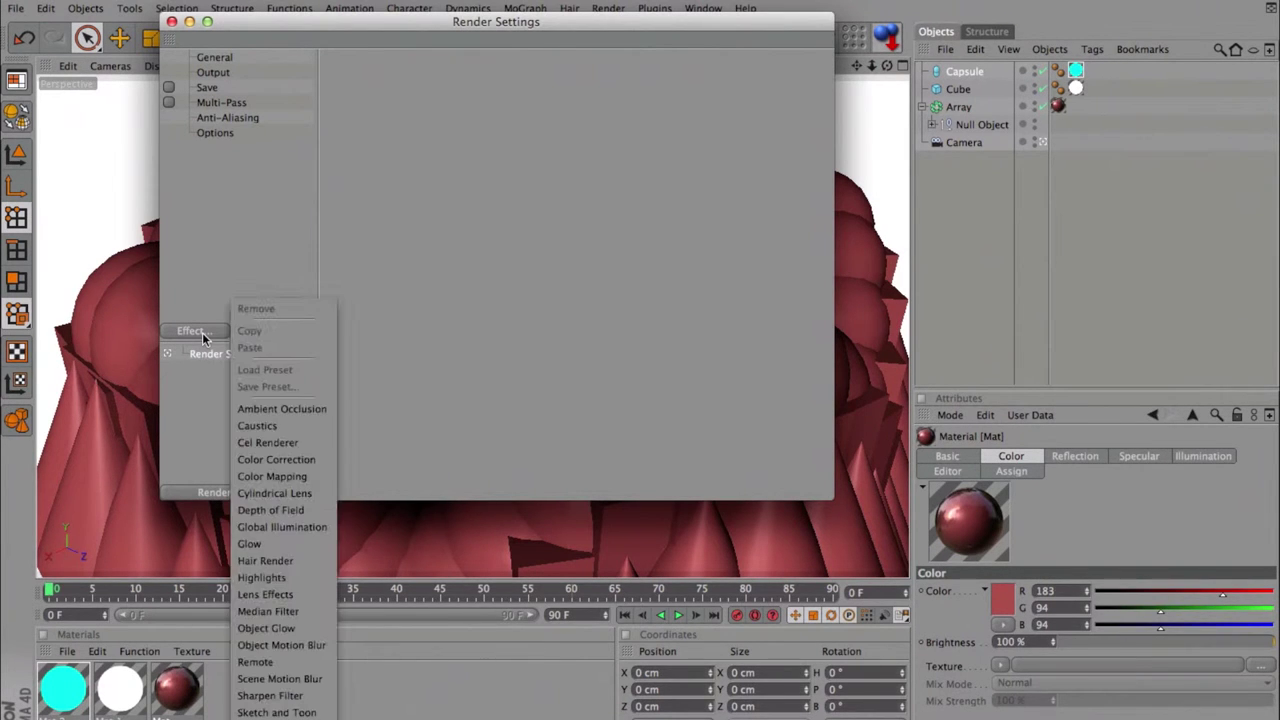
{"action": "left_click", "coordinate": [289, 531]}
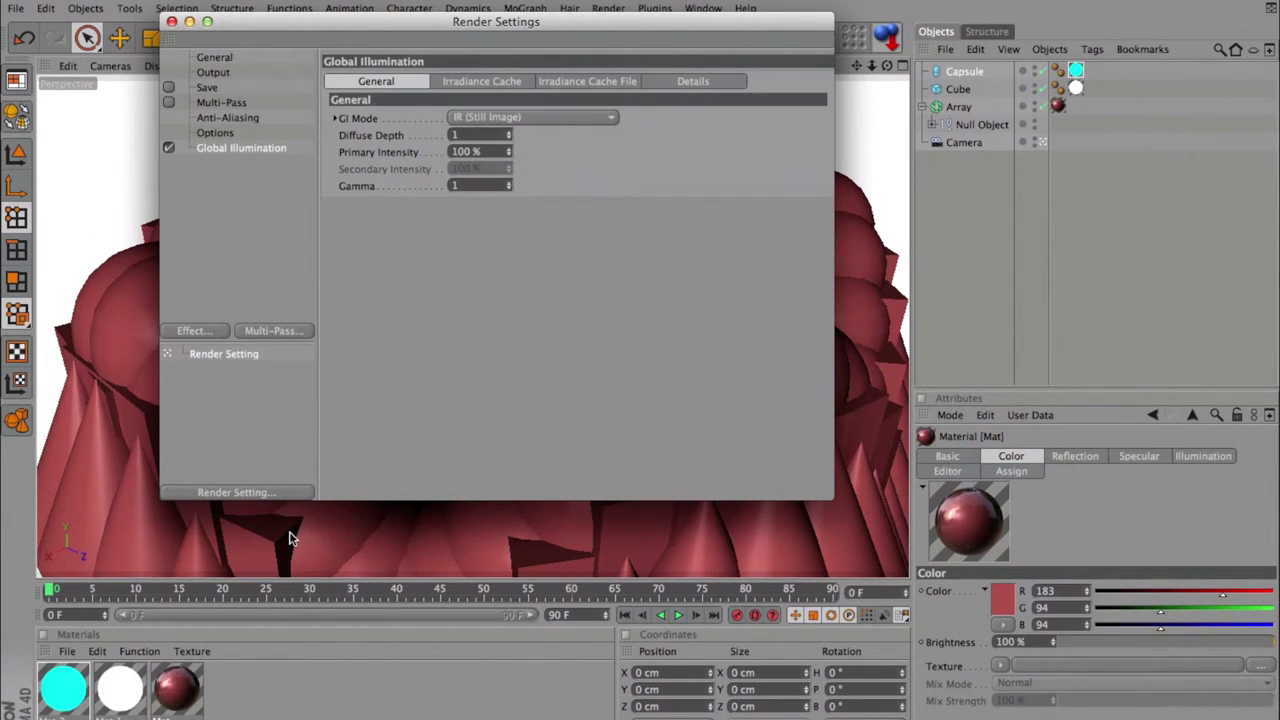
Keep GI mode at IR (Still Image) and stochastic samples at Medium, then close render settings.
{"action": "left_click", "coordinate": [490, 118]}
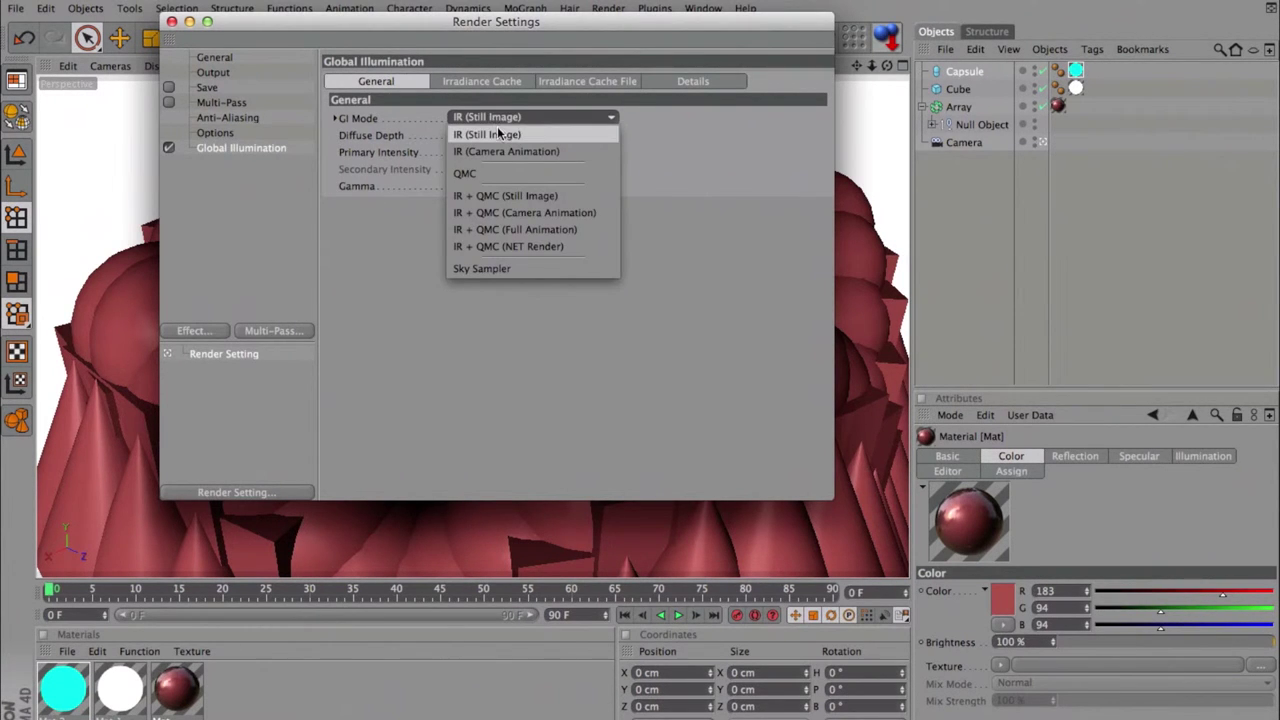
{"action": "left_click", "coordinate": [495, 134]}
{"action": "left_click", "coordinate": [481, 82]}
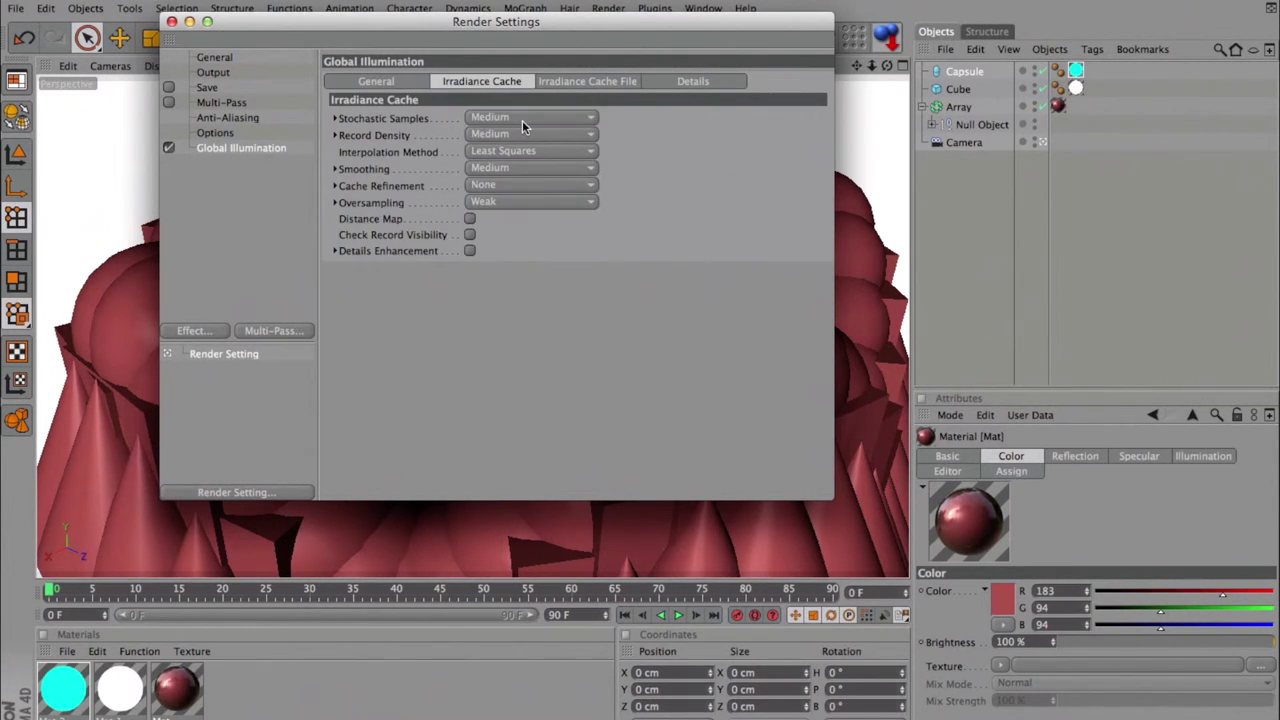
{"action": "left_click", "coordinate": [533, 118]}
{"action": "left_click", "coordinate": [533, 118]}
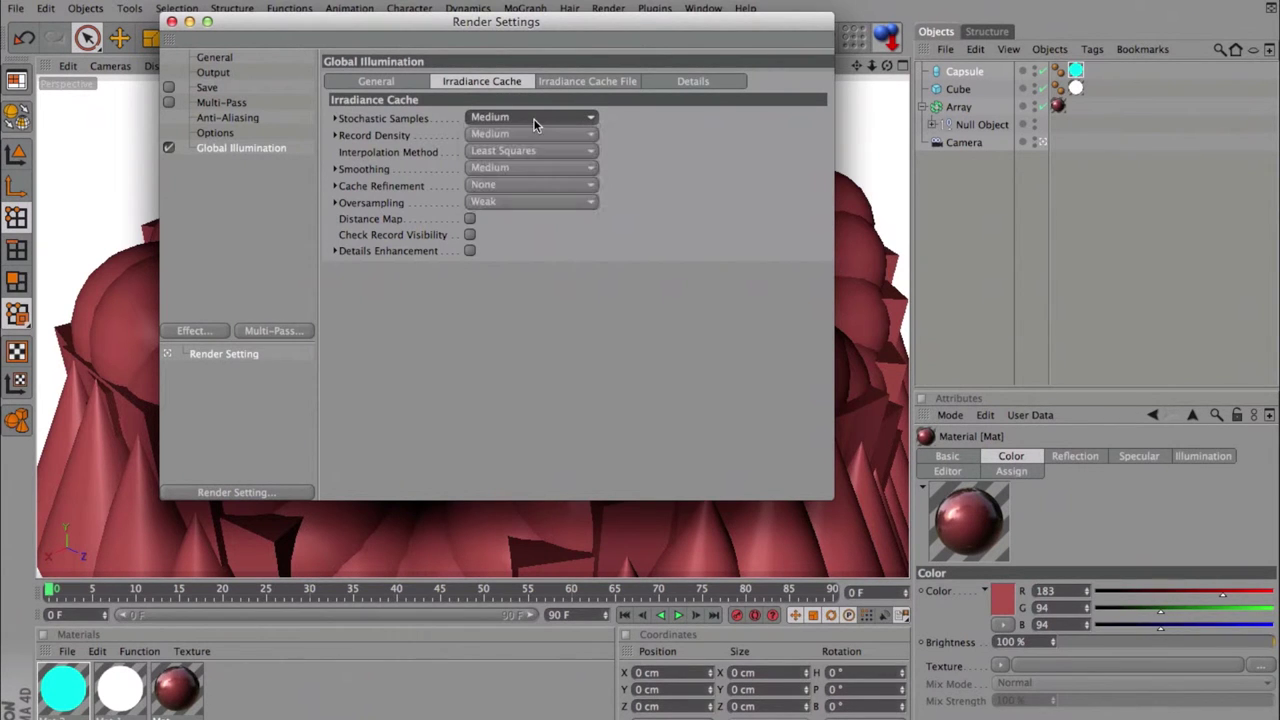
{"action": "left_click", "coordinate": [171, 21]}
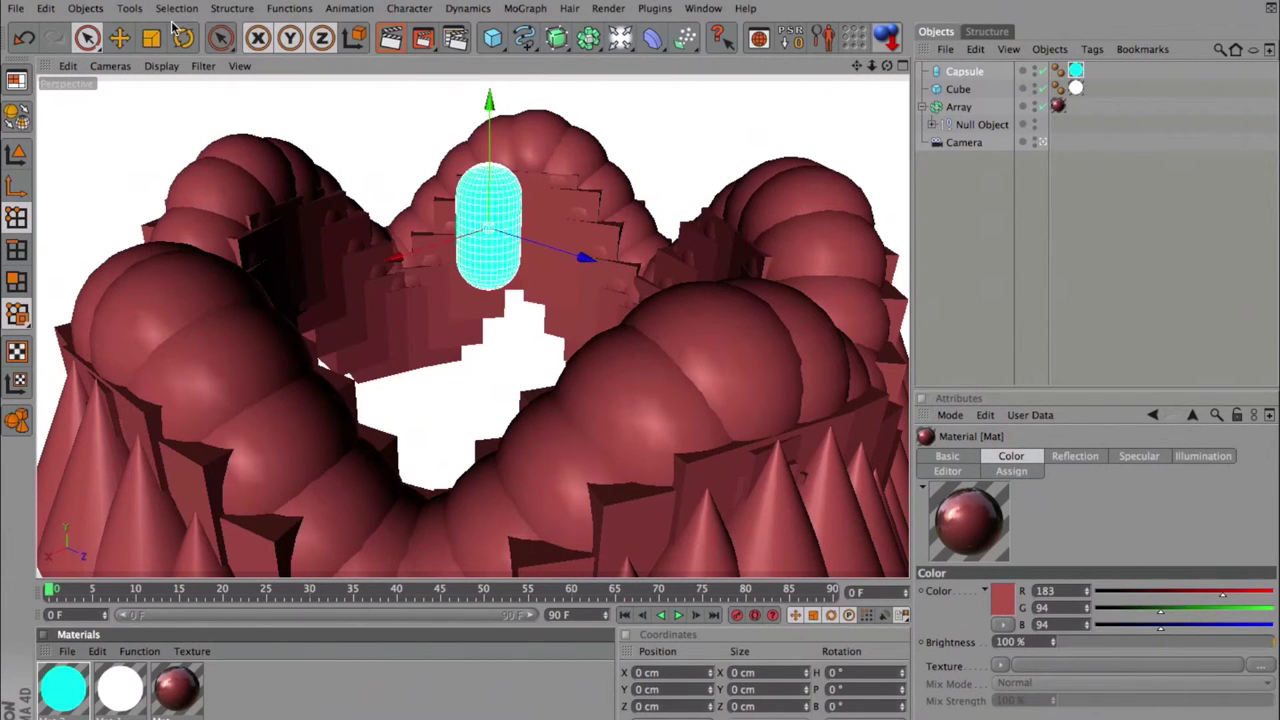
Start a viewport render with global illumination, beginning the irradiance prepass.
{"action": "left_click", "coordinate": [392, 38]}
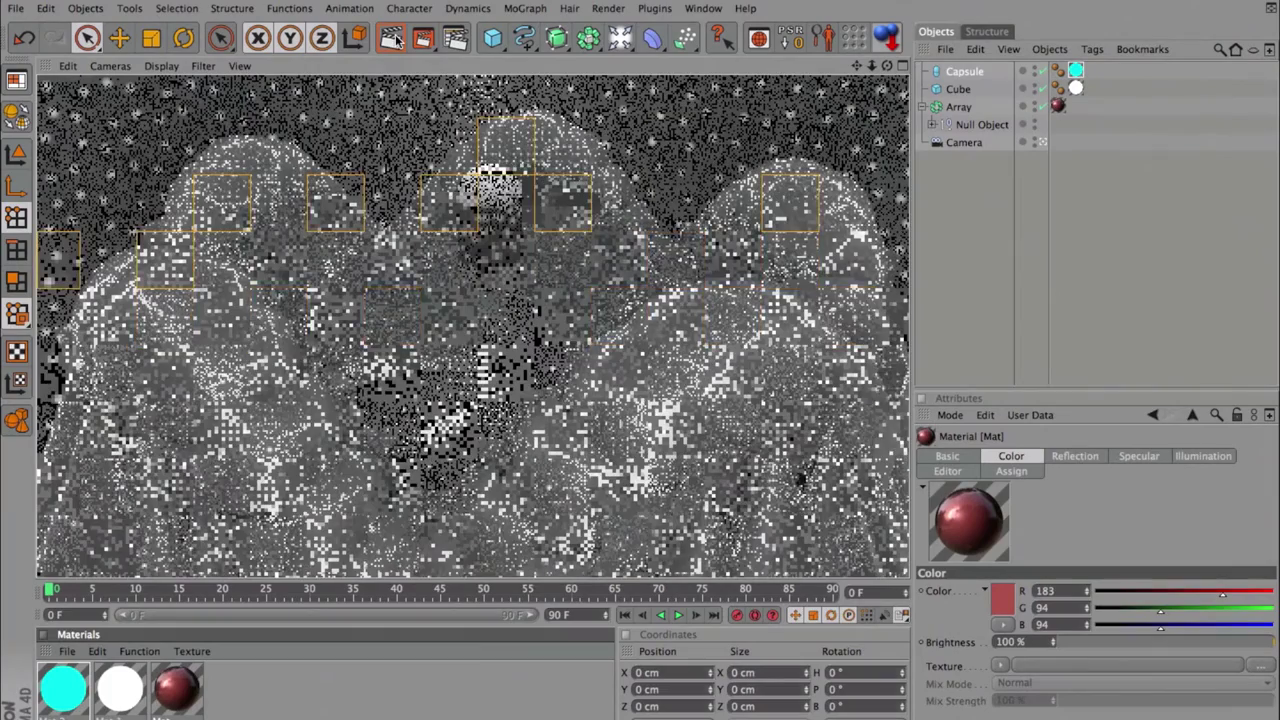